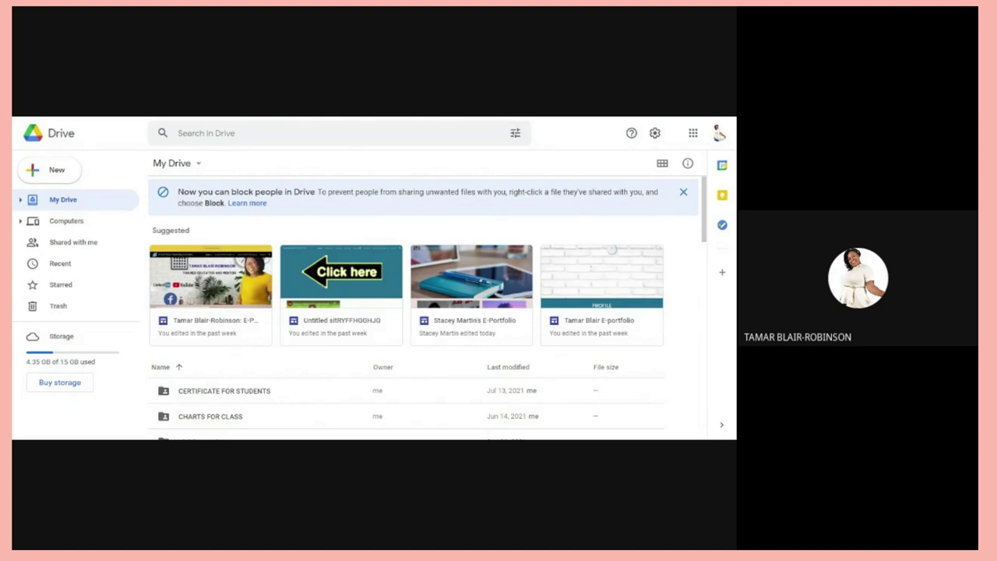
- Open the E-portfolio site file from Drive with Google Sites
click(694, 134)
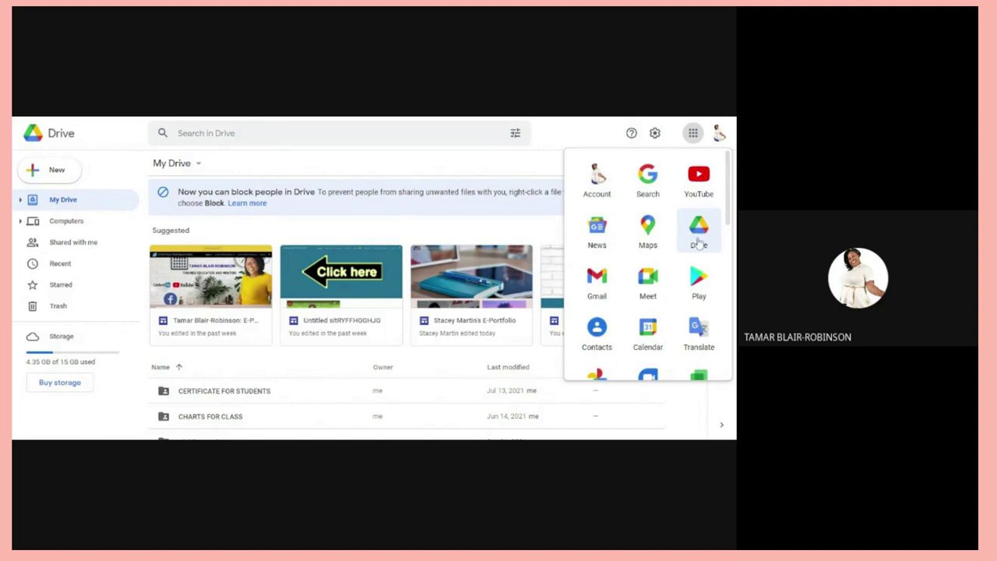
click(407, 171)
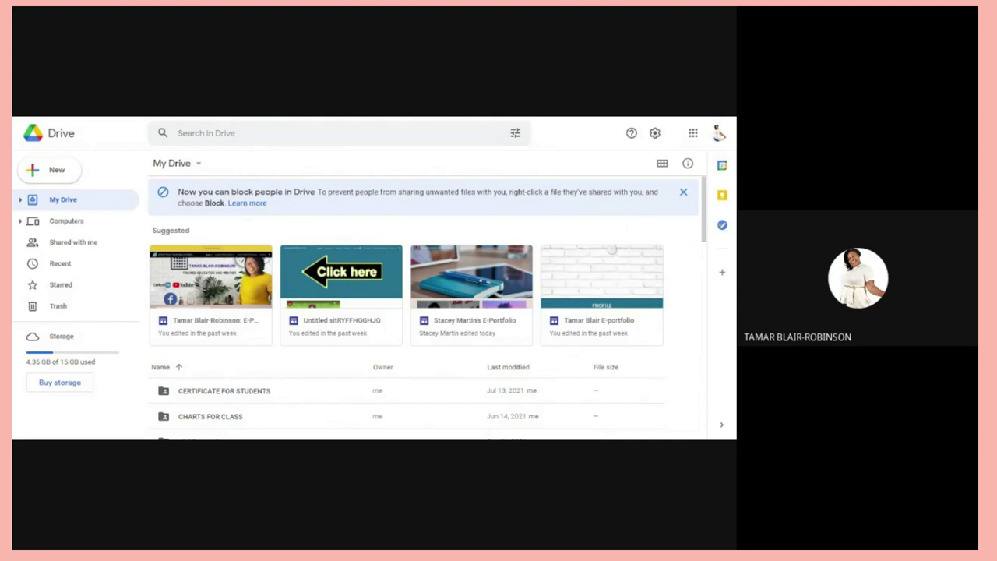
click(616, 286)
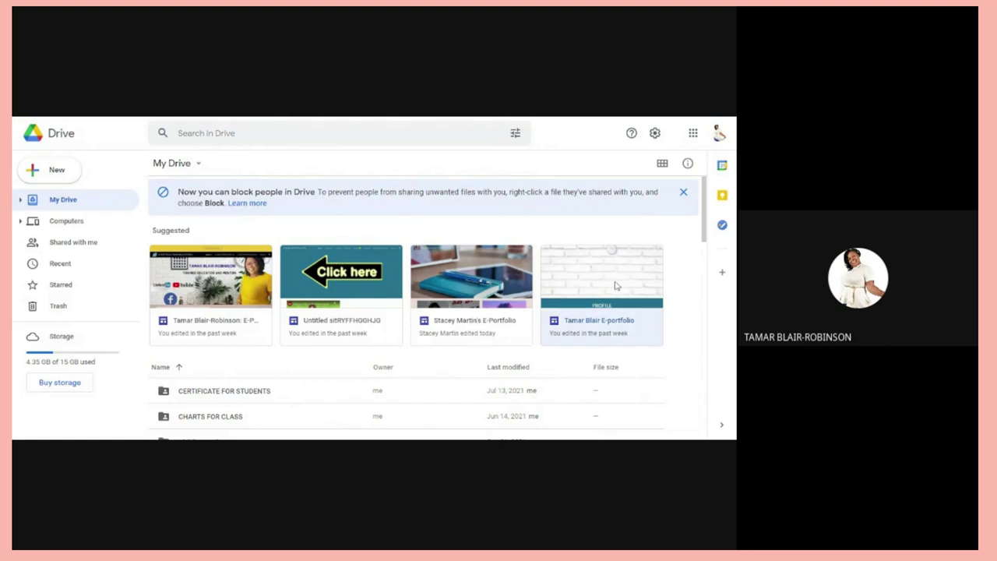
right_click(603, 284)
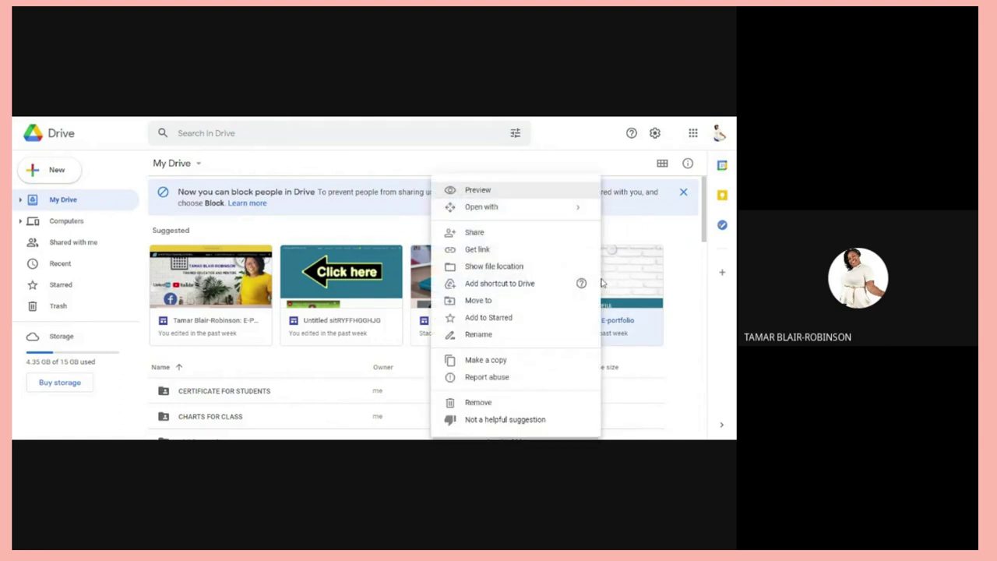
mouse_move(476, 209)
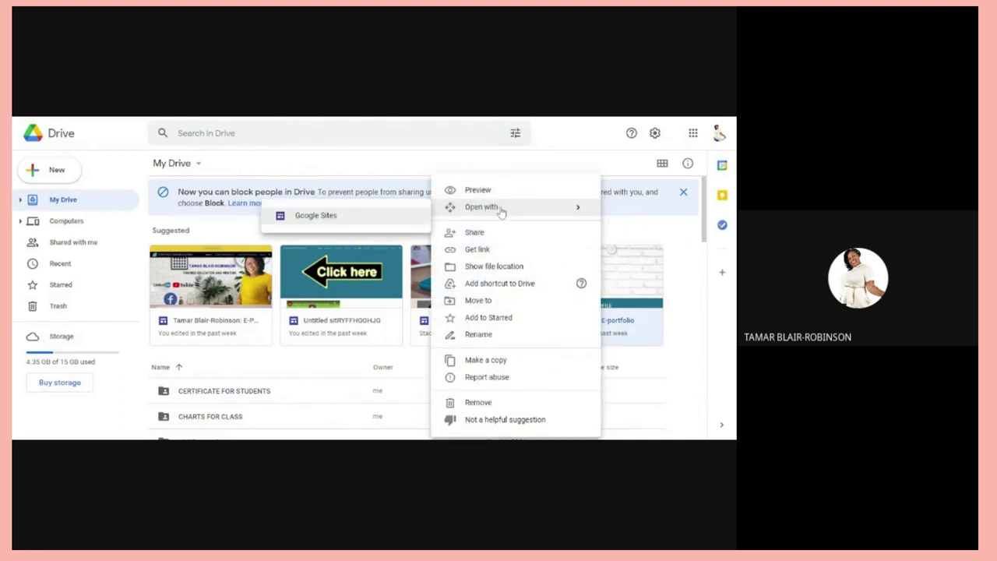
click(319, 217)
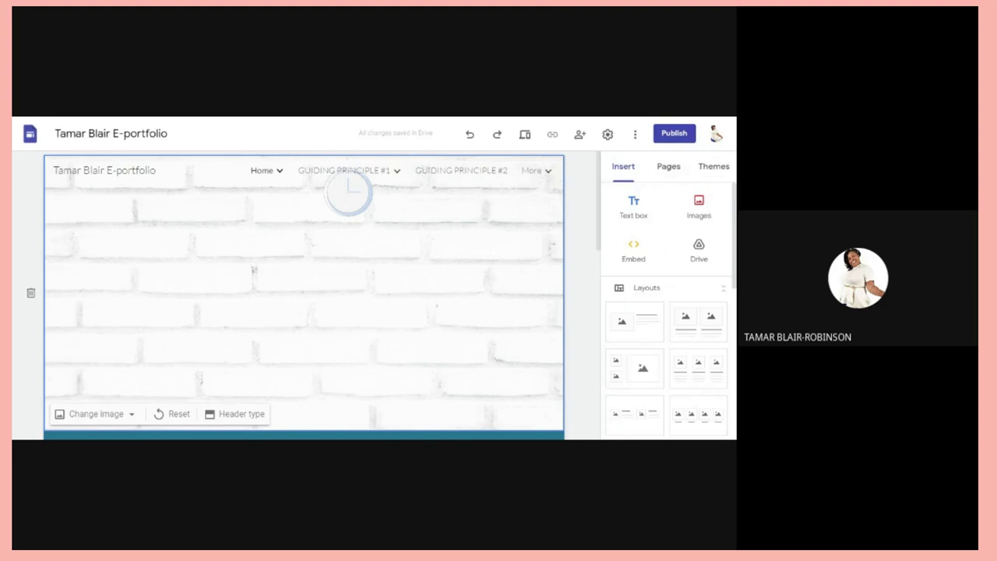
- Move through the site's navigation bar to the Guiding Principle #3 page
mouse_move(356, 186)
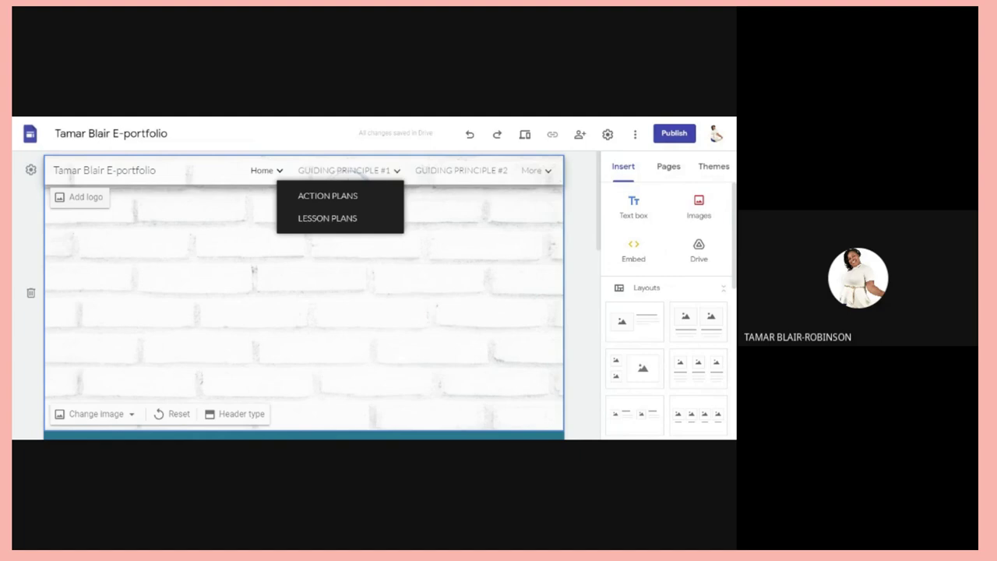
click(430, 168)
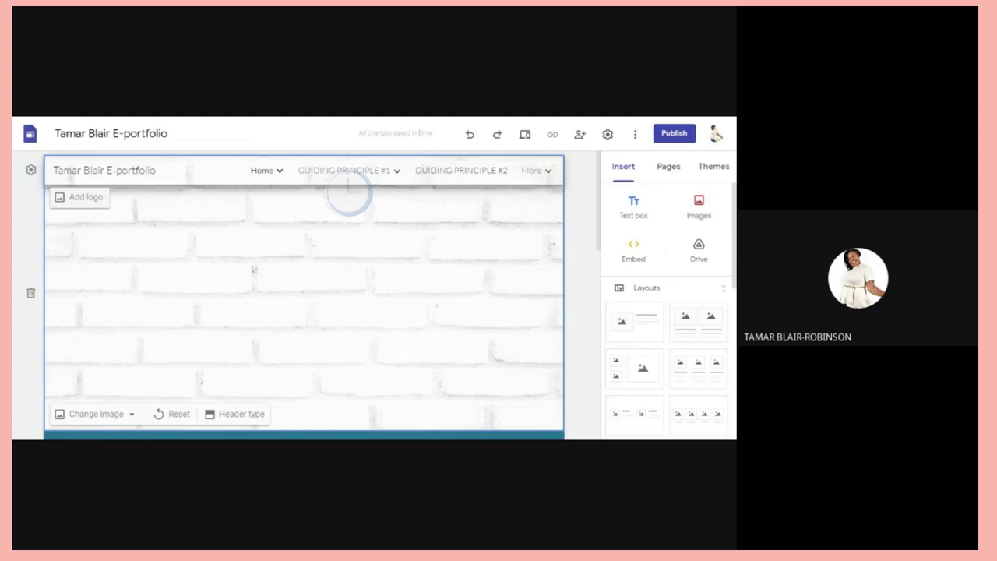
mouse_move(547, 163)
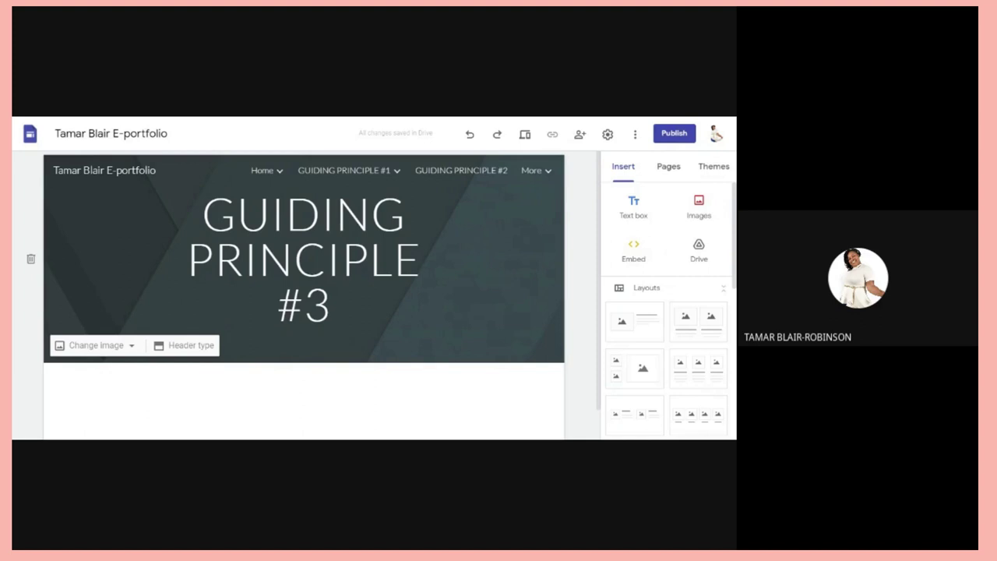
- View the Guiding Principle #5 and #6 pages under More, then open Guiding Principle #1
click(547, 171)
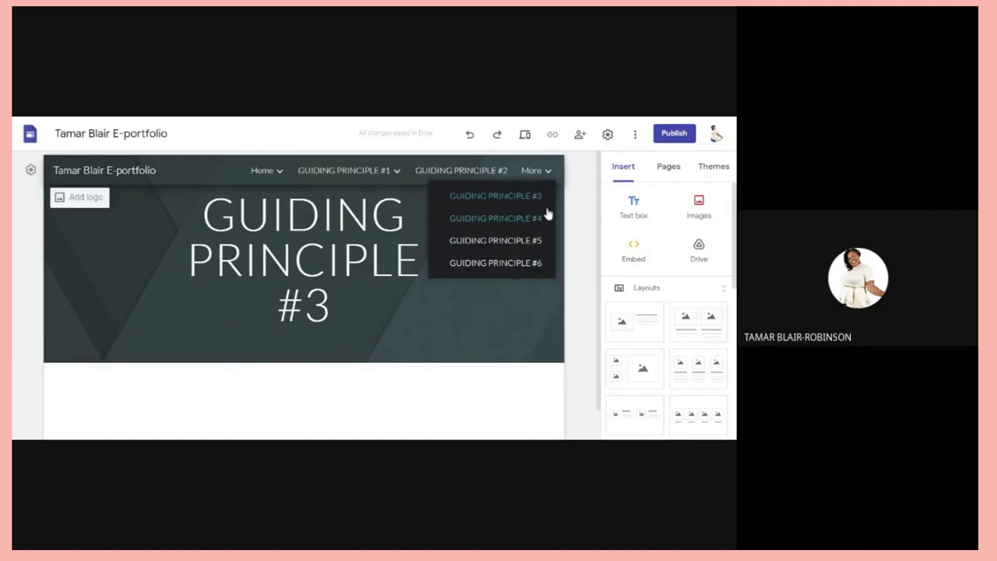
click(542, 240)
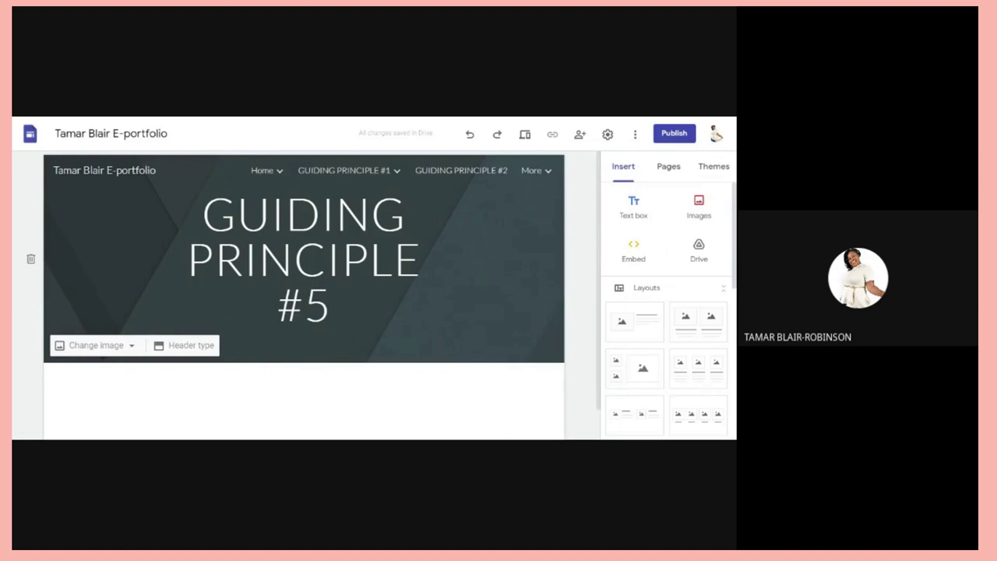
click(534, 170)
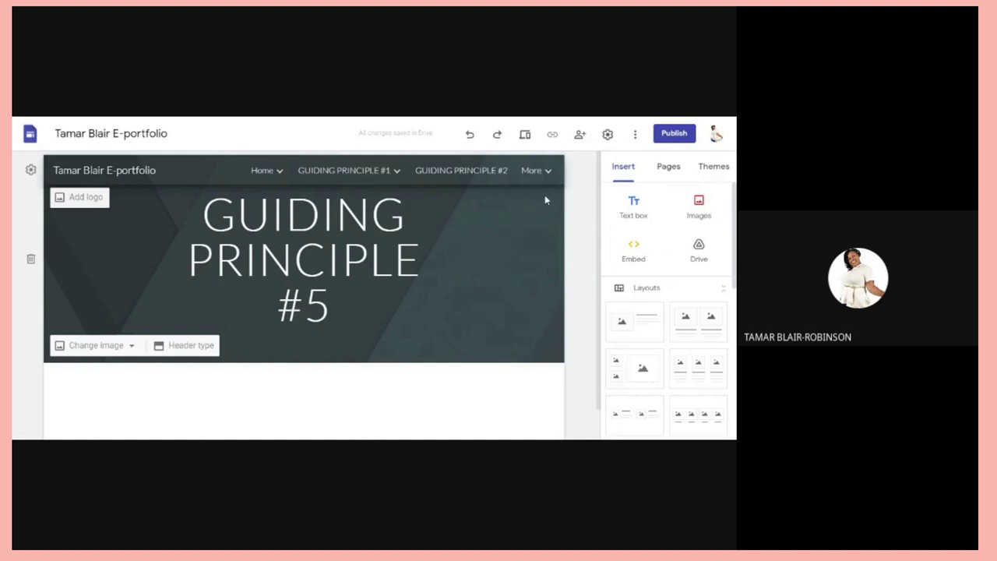
click(534, 170)
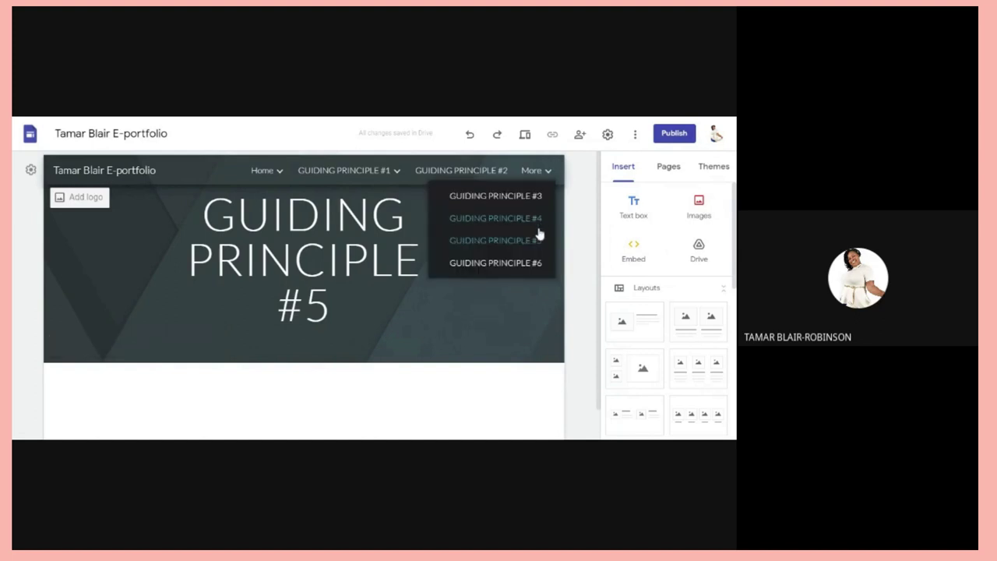
click(532, 264)
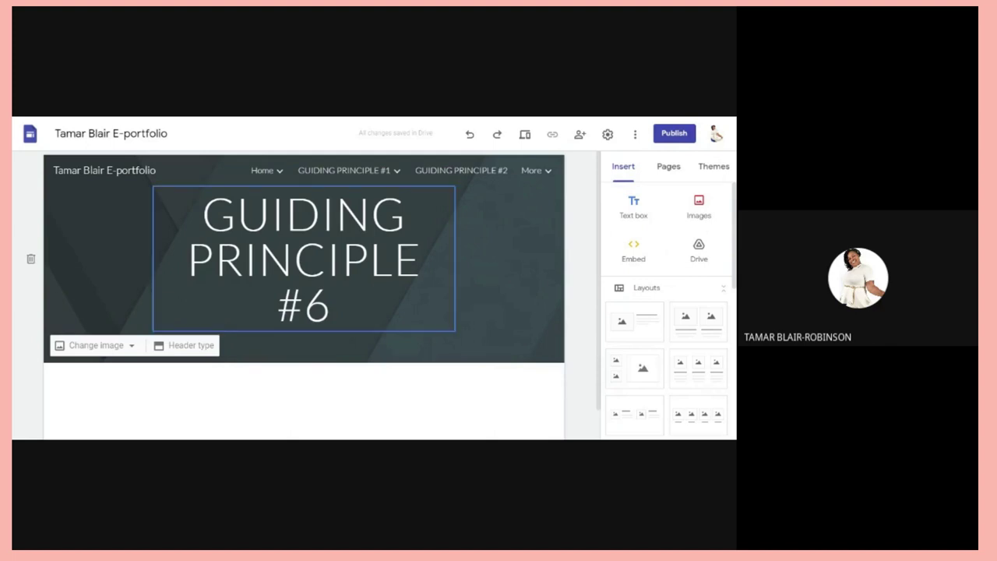
mouse_move(376, 184)
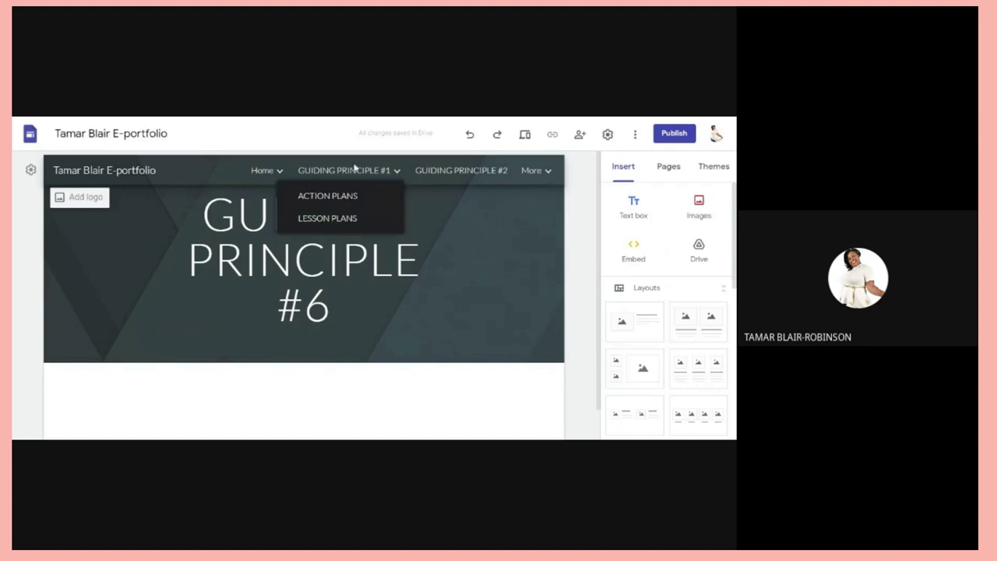
click(354, 170)
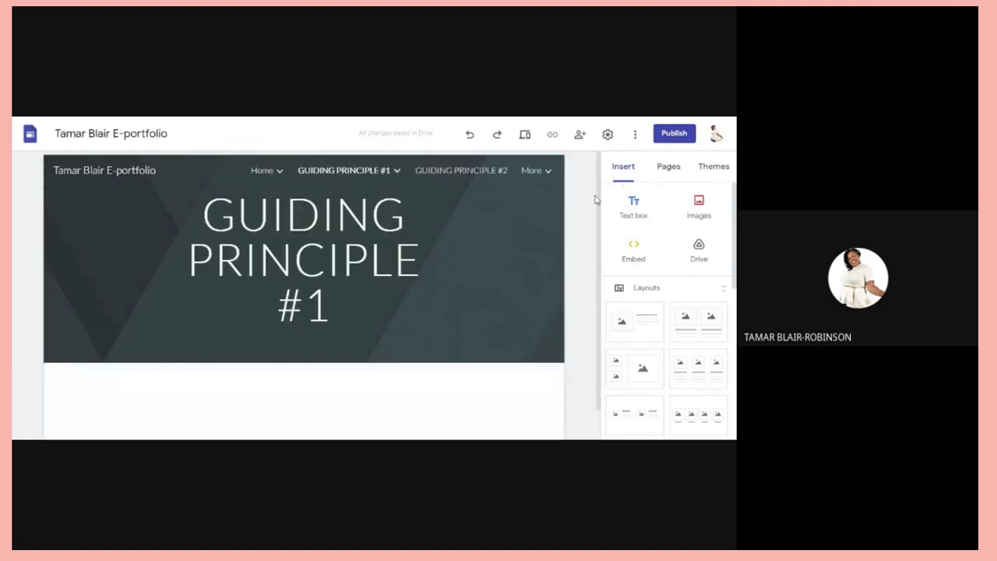
scroll(597, 204, down, 1)
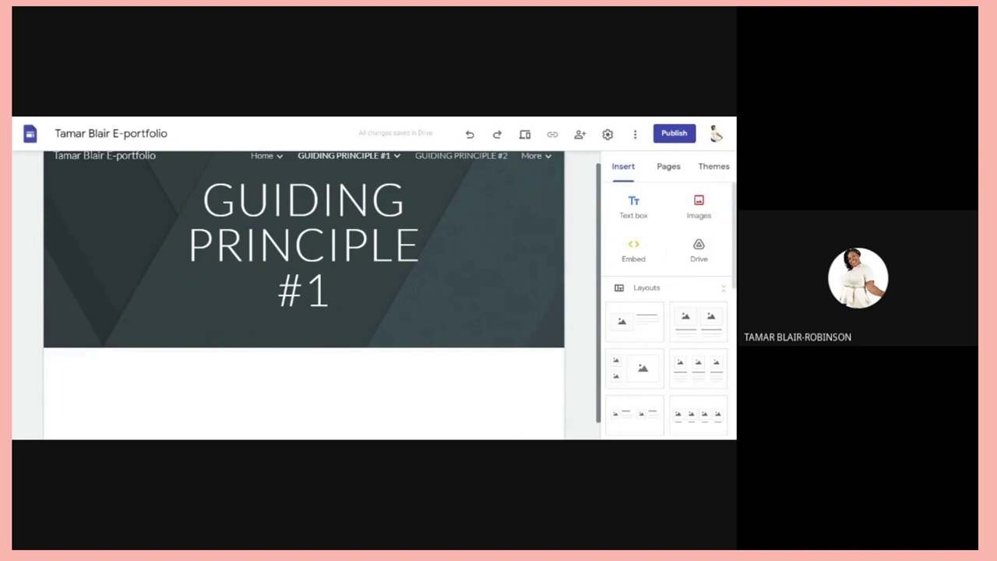
scroll(601, 196, up, 1)
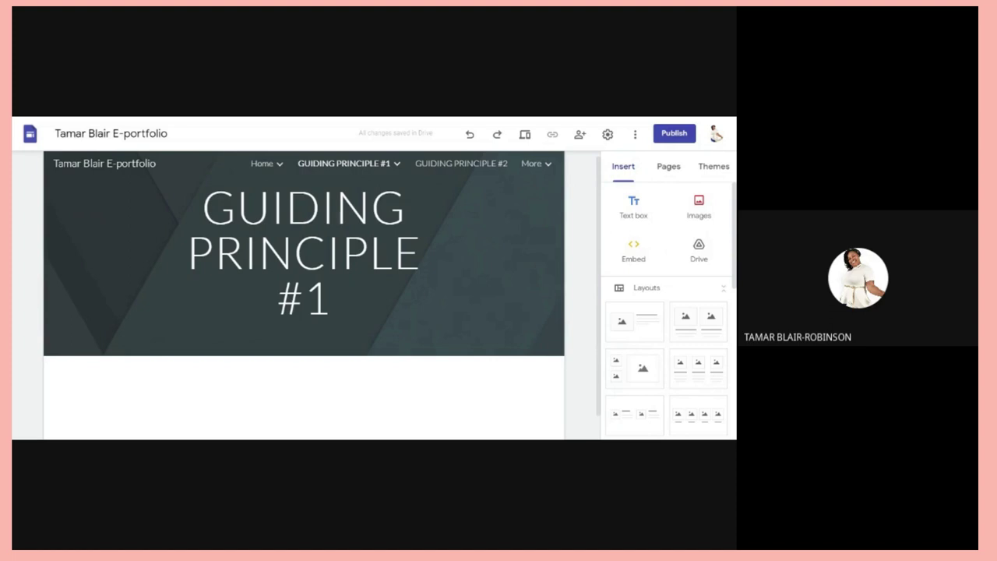
- Insert the yellow classroom image from Drive and enlarge it by its corner handle
click(698, 250)
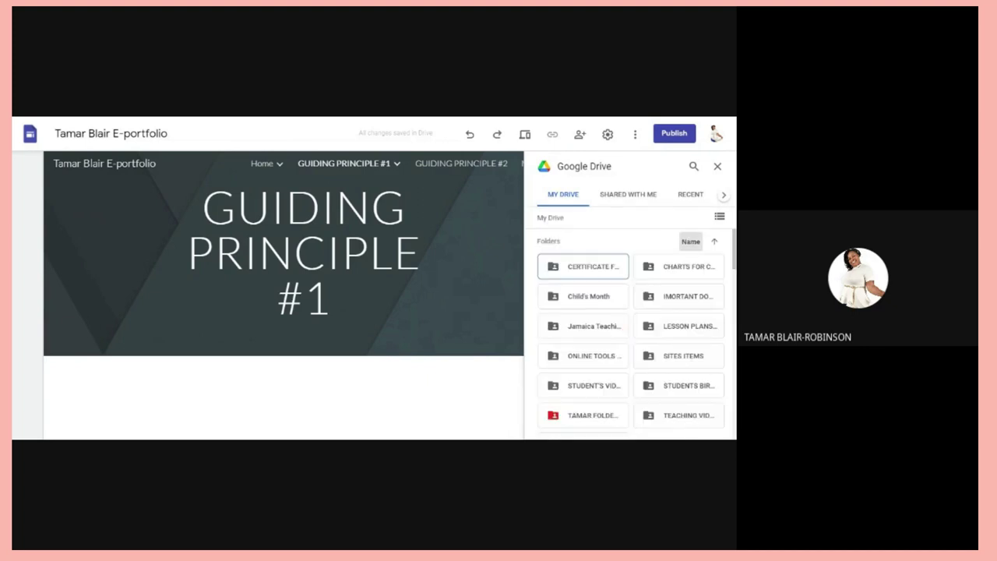
scroll(630, 335, down, 3)
drag(733, 282, 730, 397)
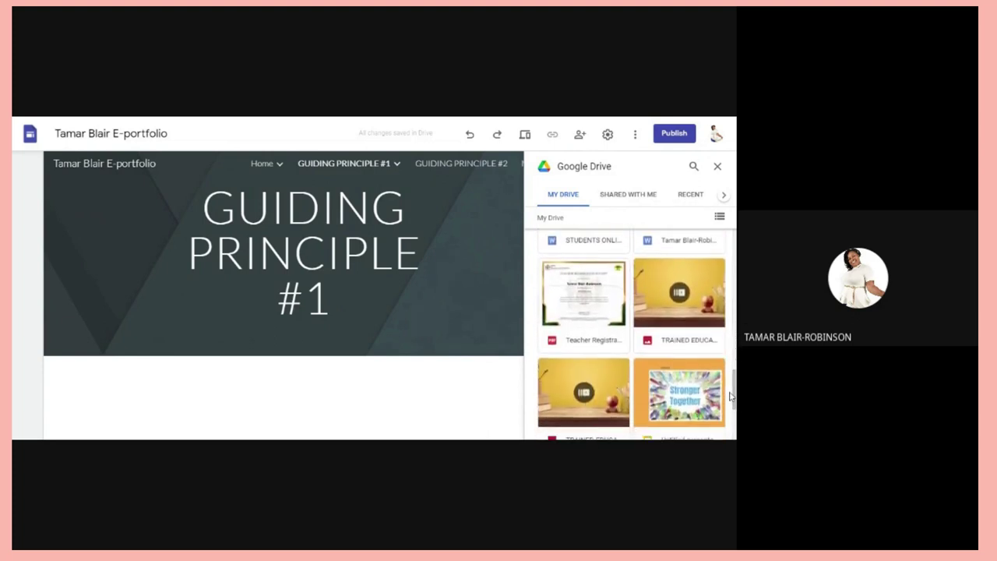
click(685, 305)
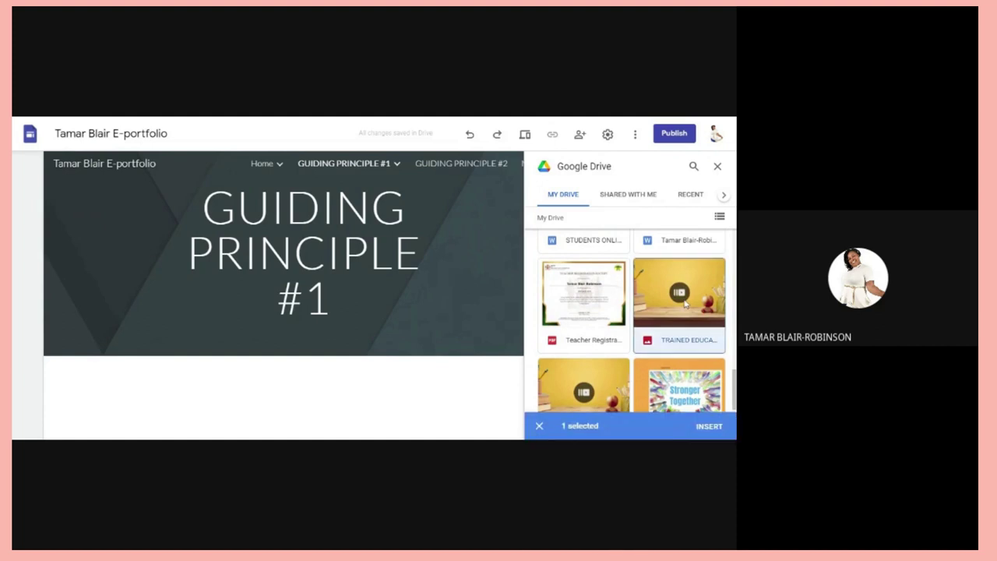
click(704, 427)
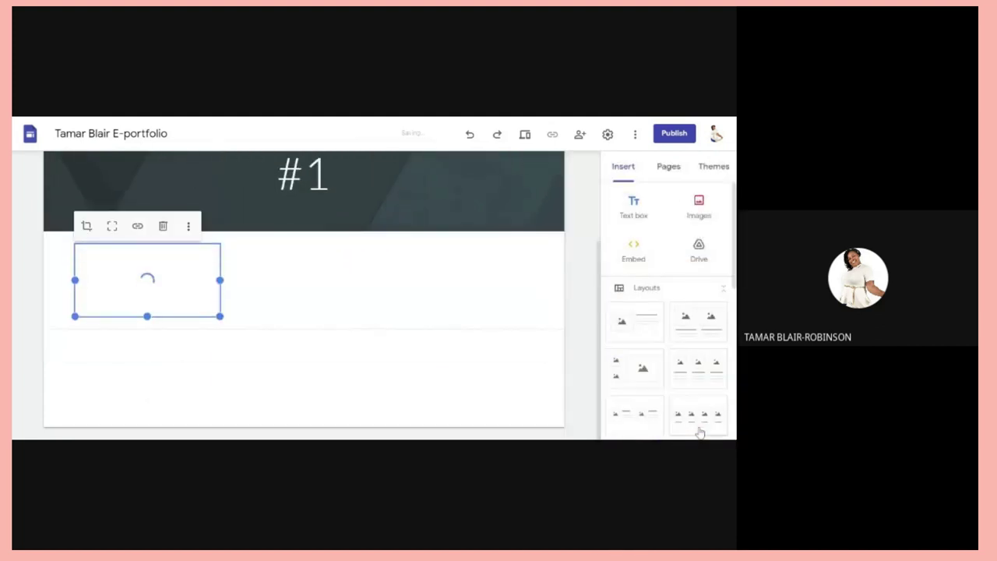
drag(220, 316, 298, 401)
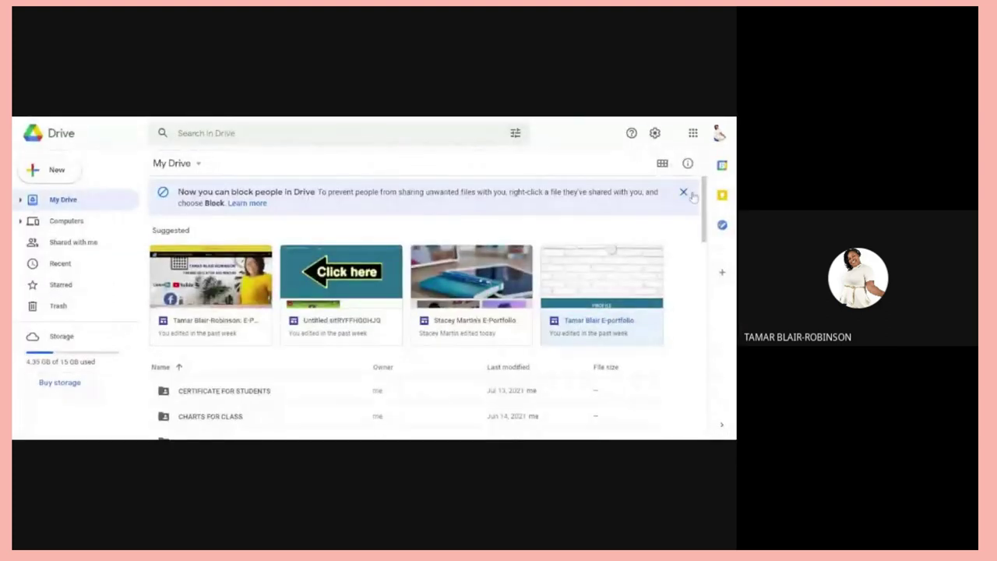
- Share the ONLINE TOOLS FOR TEACHING folder with Anyone with the link and copy the link
scroll(704, 193, down, 5)
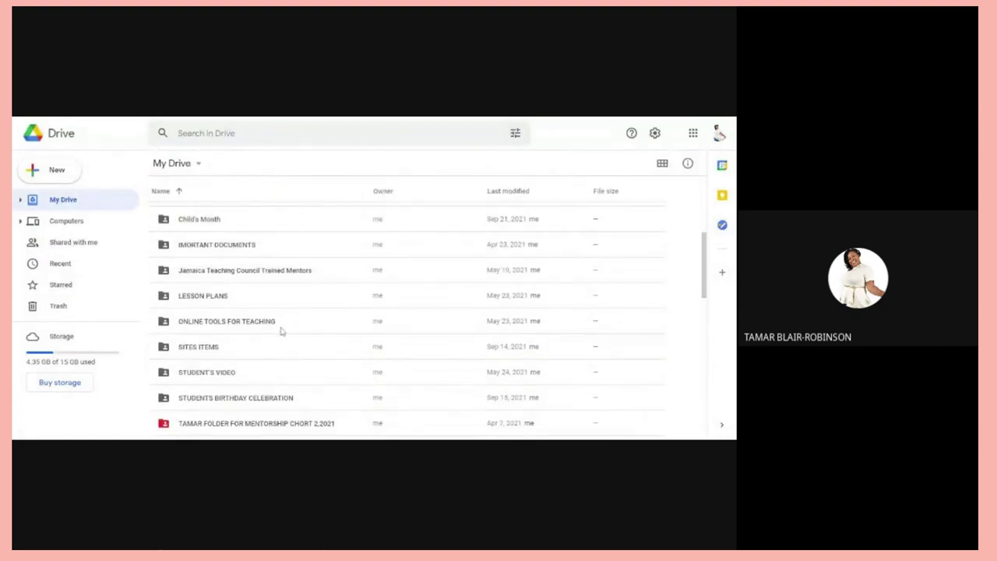
click(230, 328)
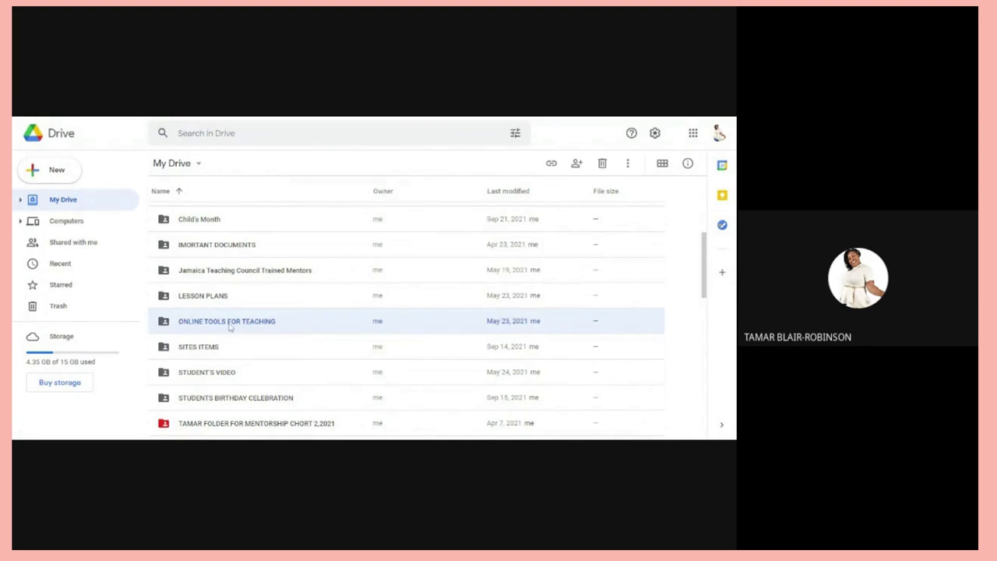
right_click(230, 328)
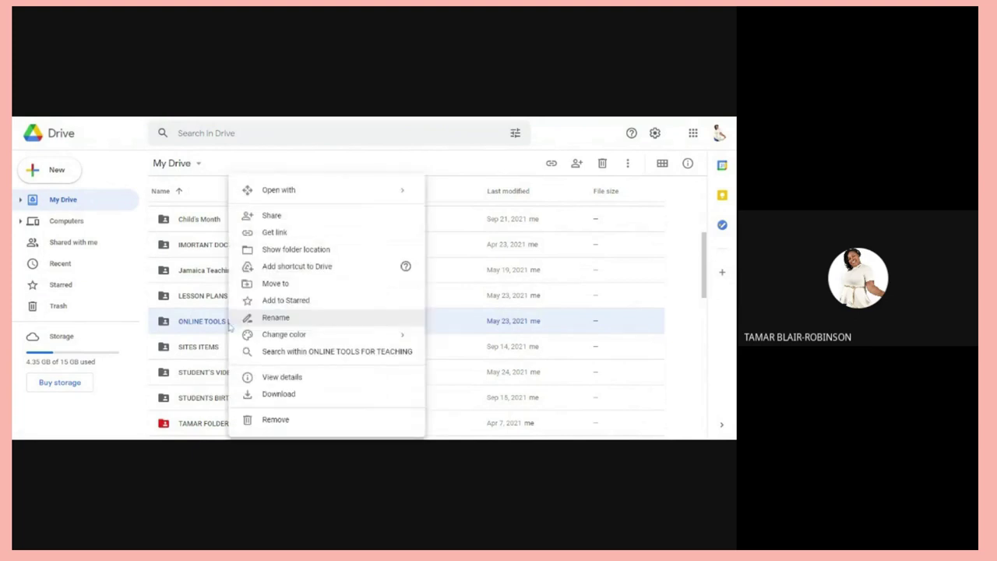
click(280, 235)
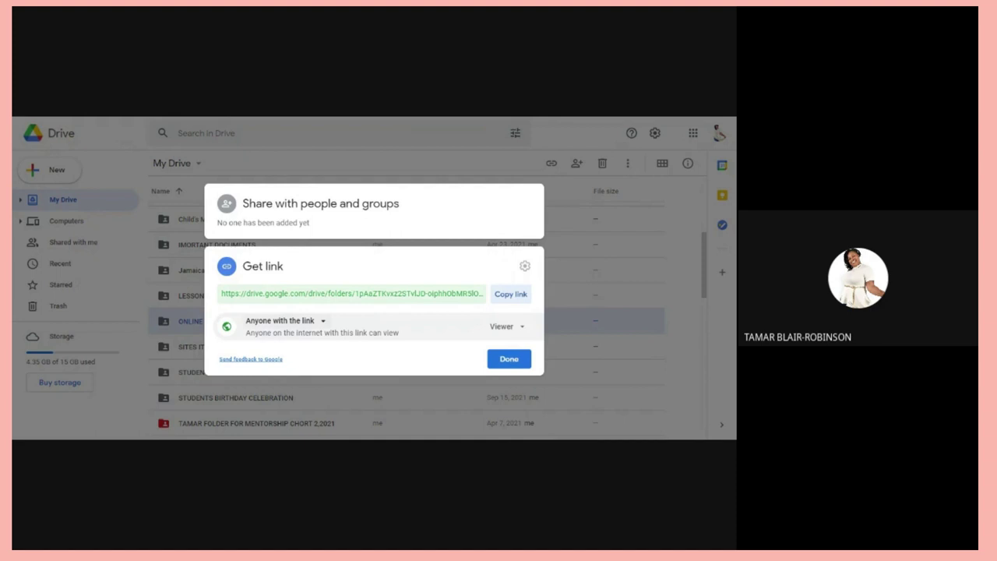
click(323, 321)
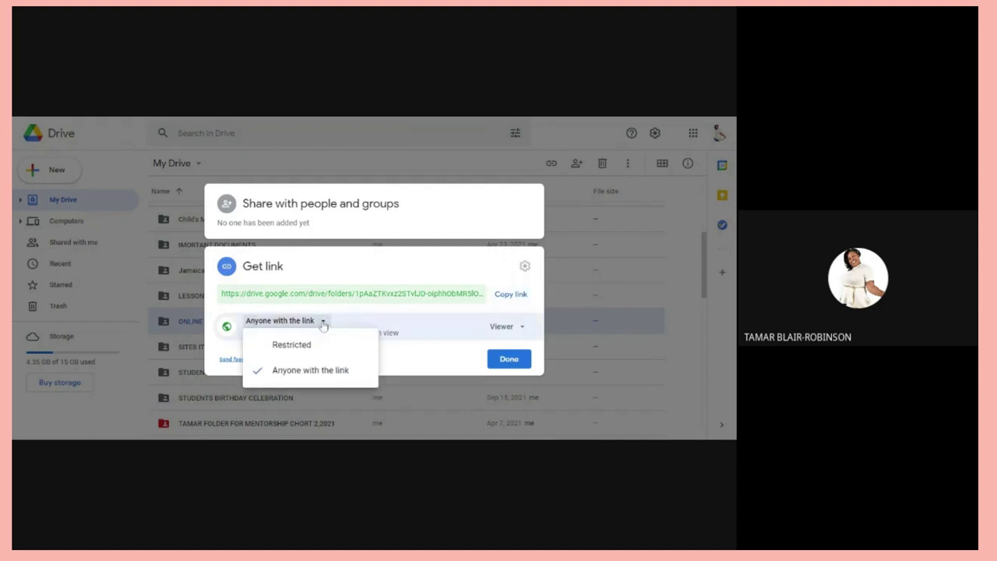
click(325, 371)
click(524, 330)
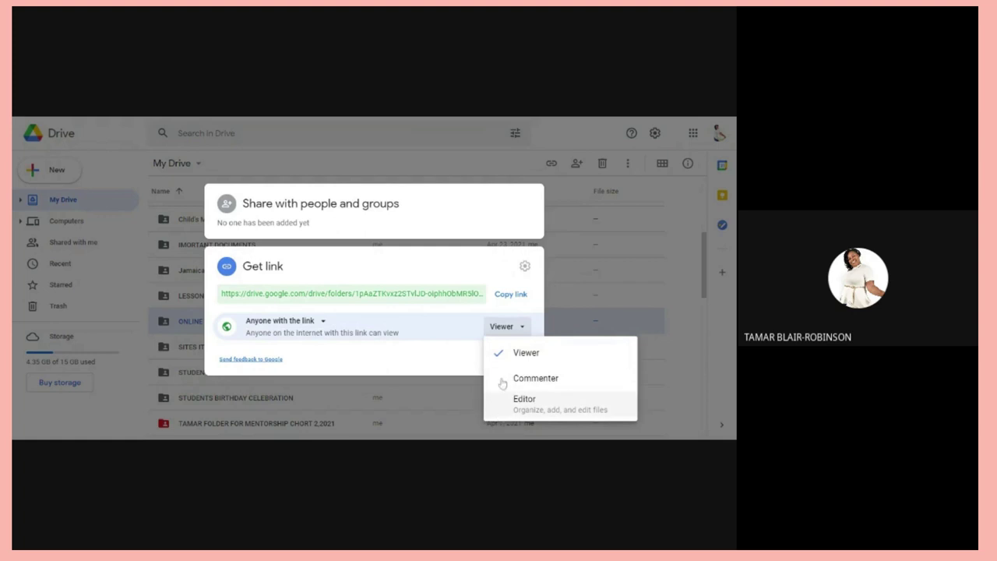
click(514, 294)
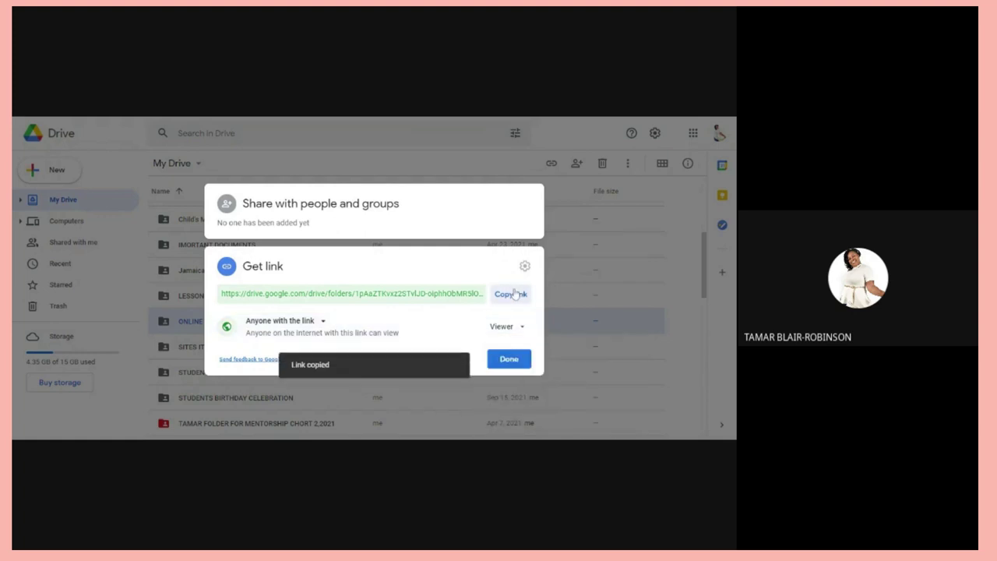
click(507, 359)
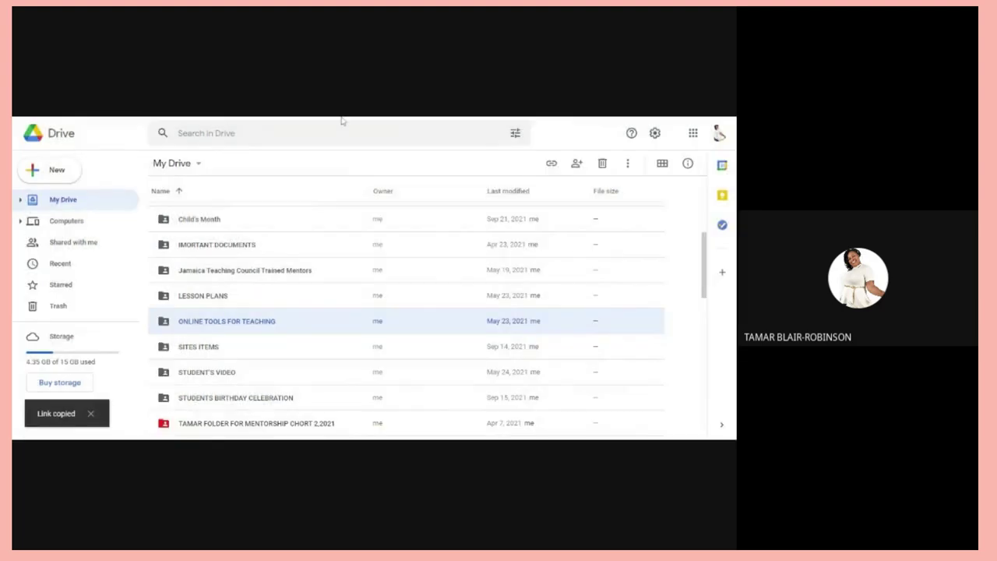
- Back in the Sites editor, narrow the teacher image by dragging its right handle left
key(ctrl+Tab)
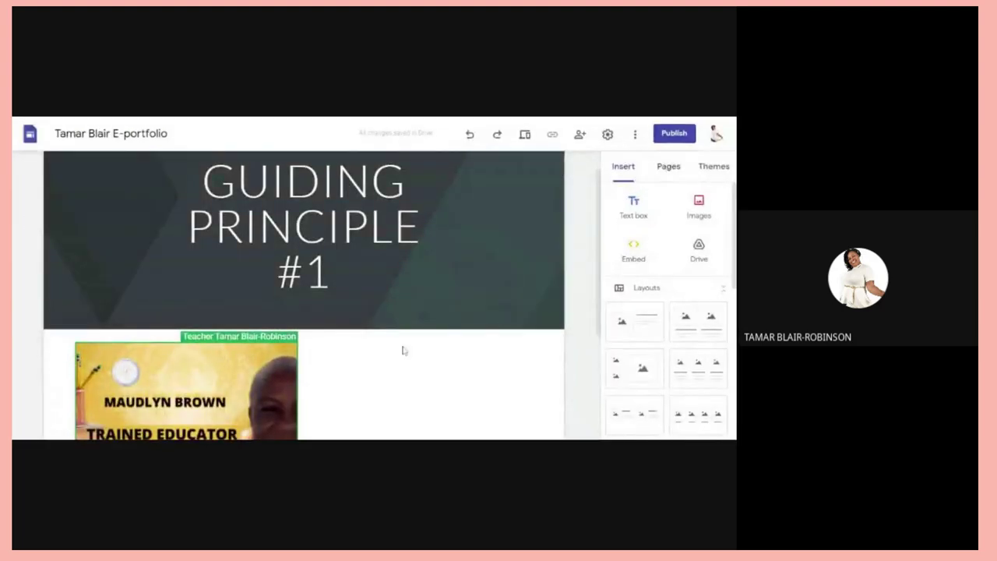
click(285, 404)
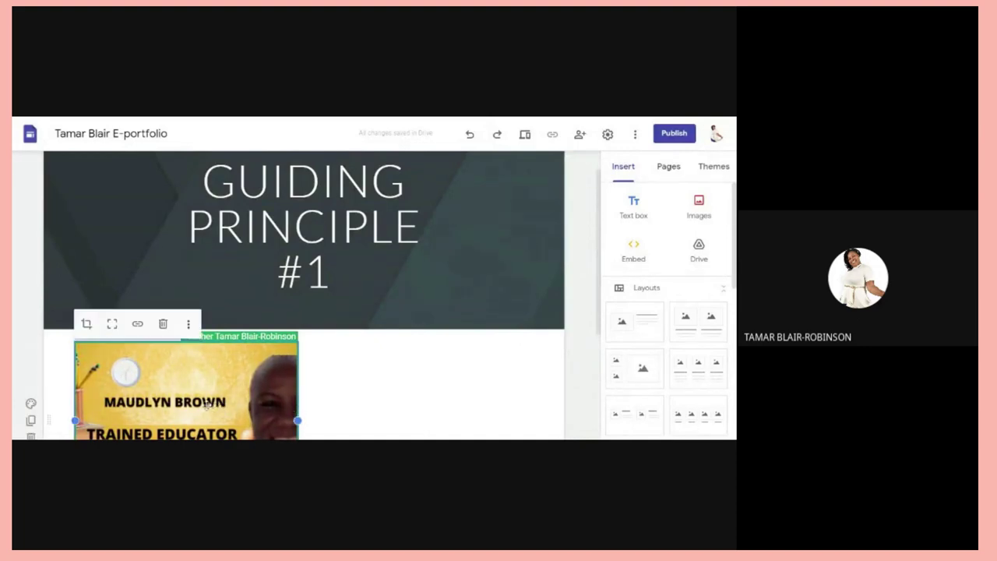
drag(303, 422, 261, 420)
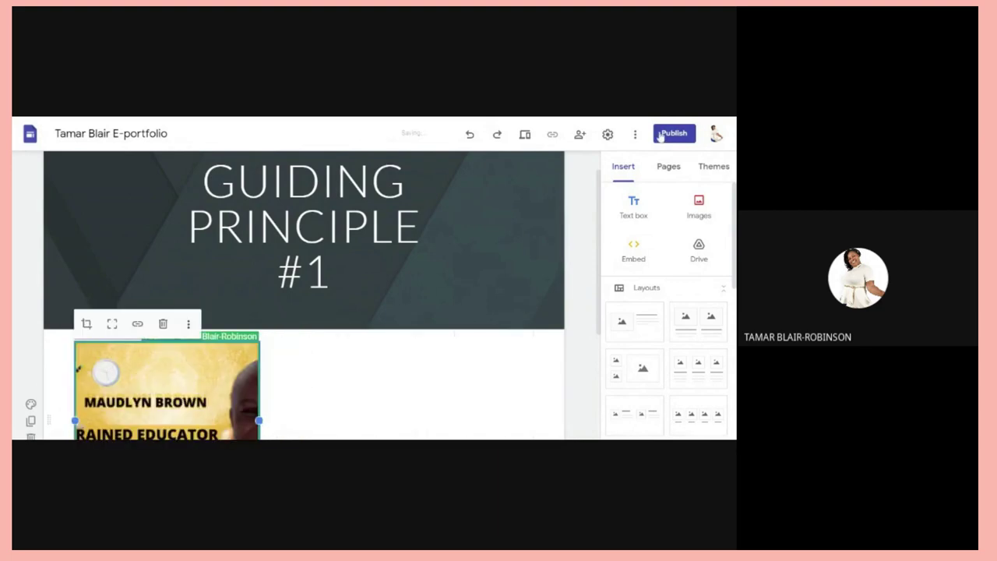
click(622, 172)
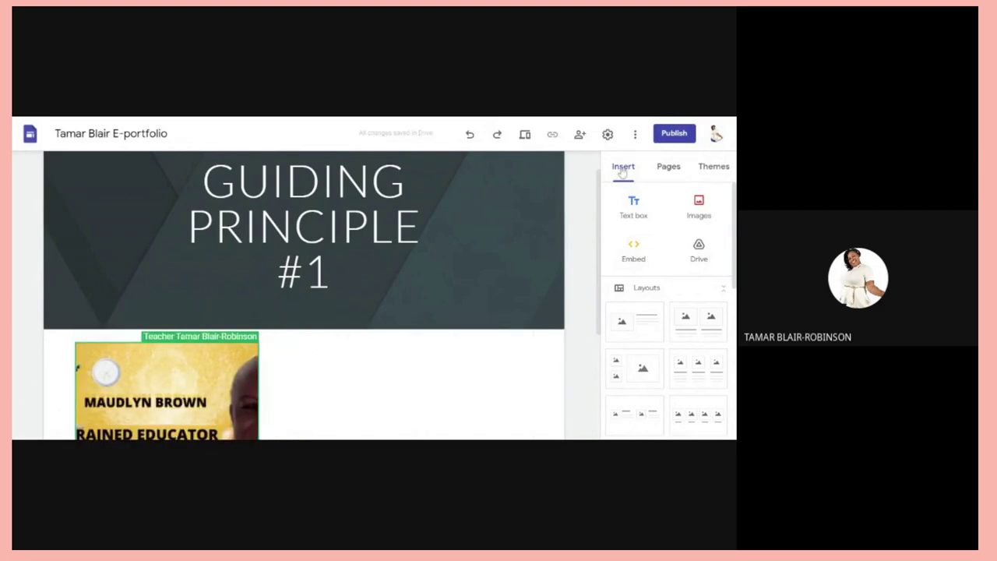
click(622, 172)
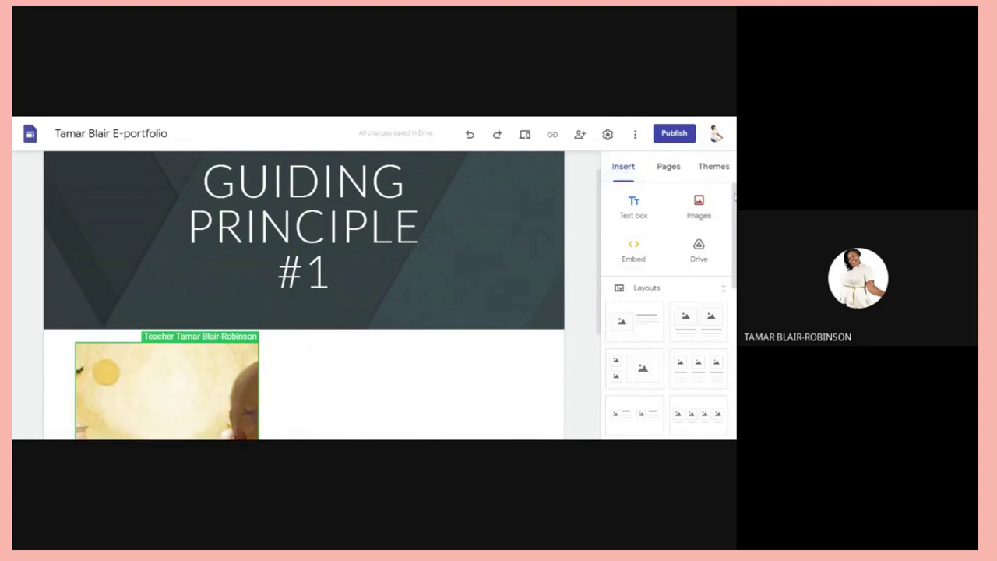
scroll(734, 201, down, 1)
- Embed the copied Drive folder link By URL on the Guiding Principle #1 page
click(634, 237)
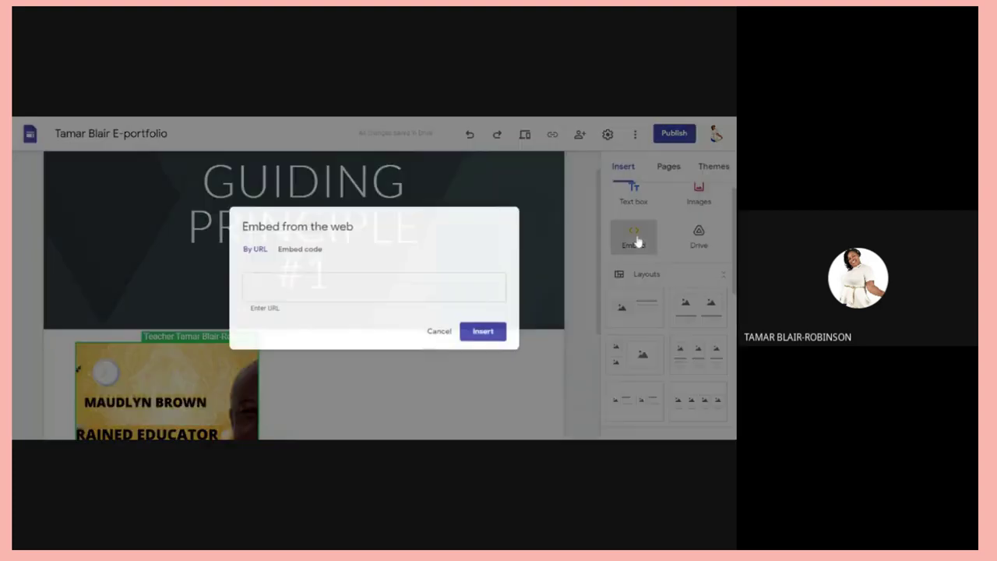
key(Escape)
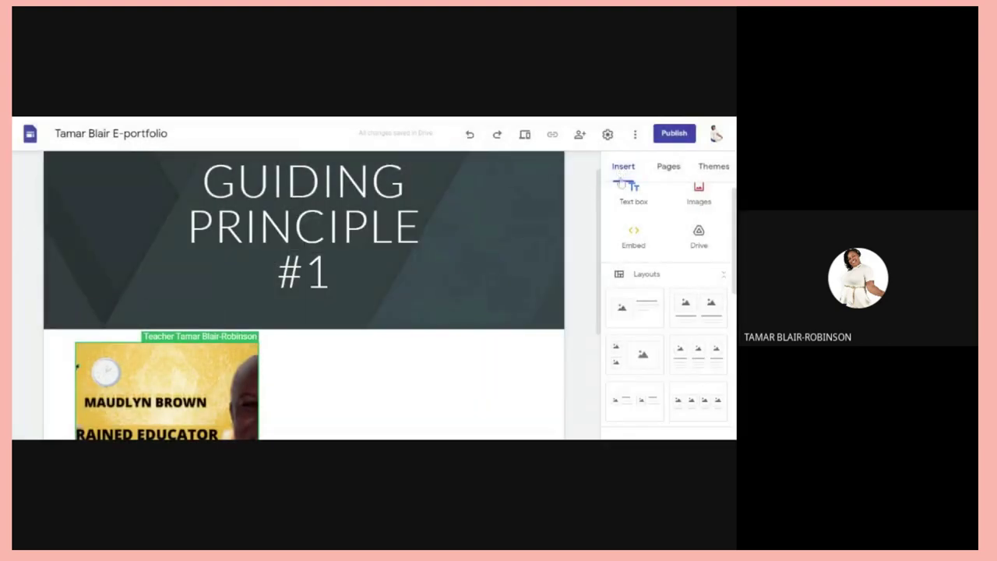
click(632, 243)
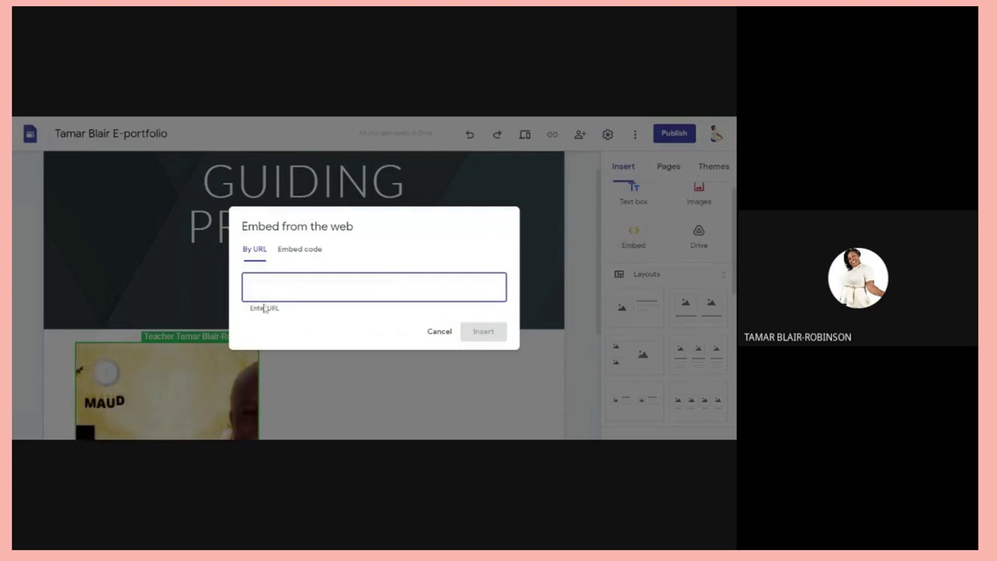
key(ctrl+v)
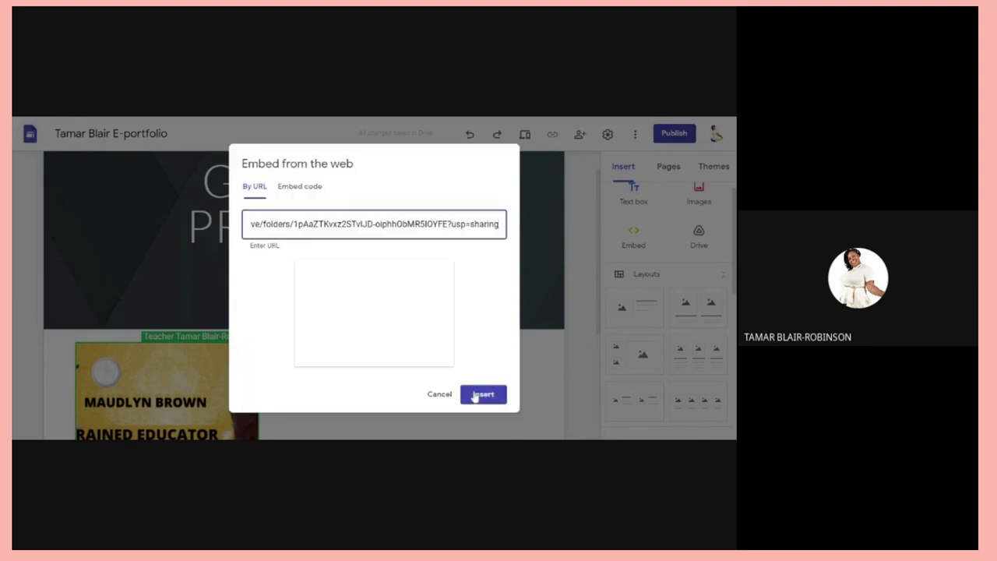
click(477, 395)
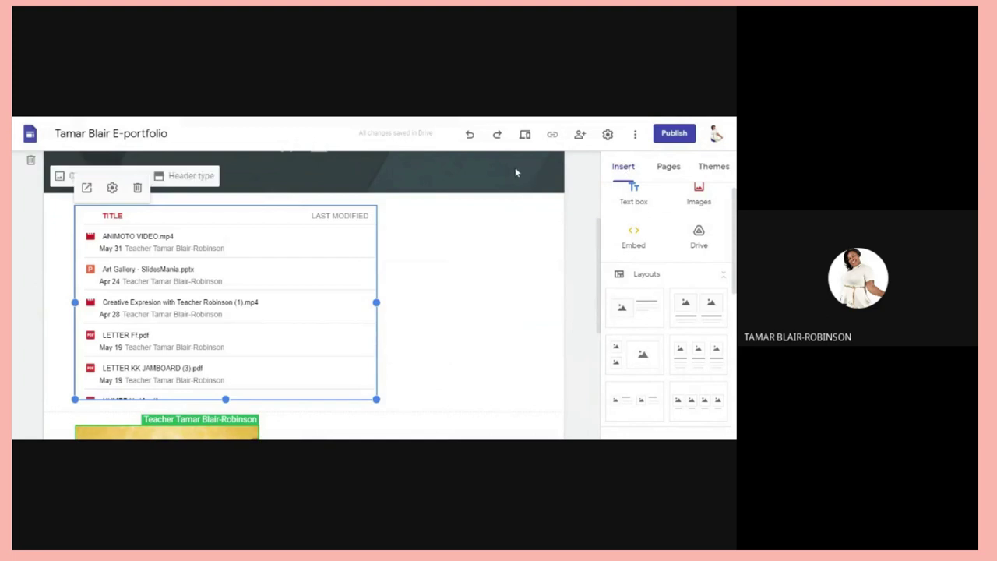
- Cancel an unused Embed dialog and bring up the Images Upload/Select choices
click(623, 167)
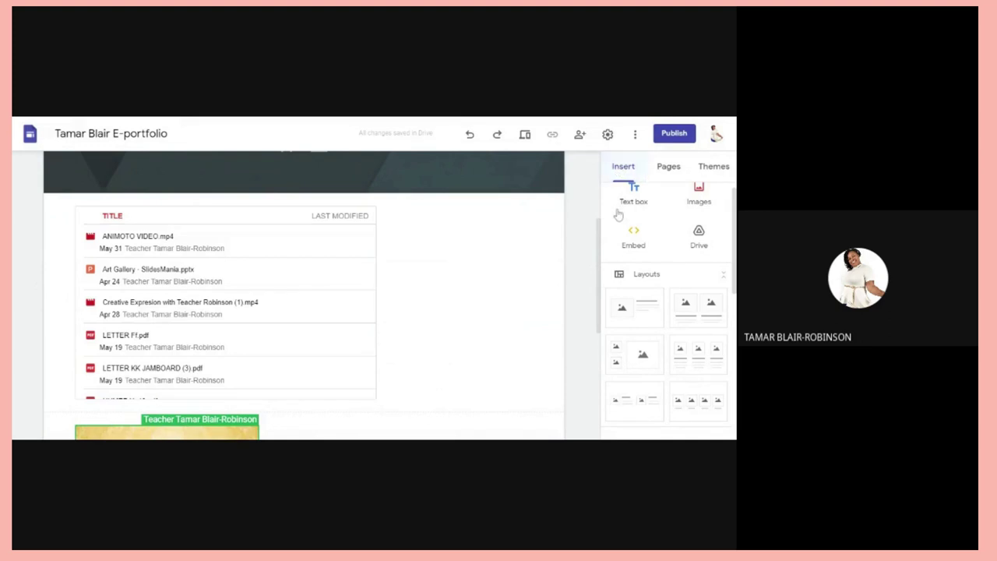
click(629, 238)
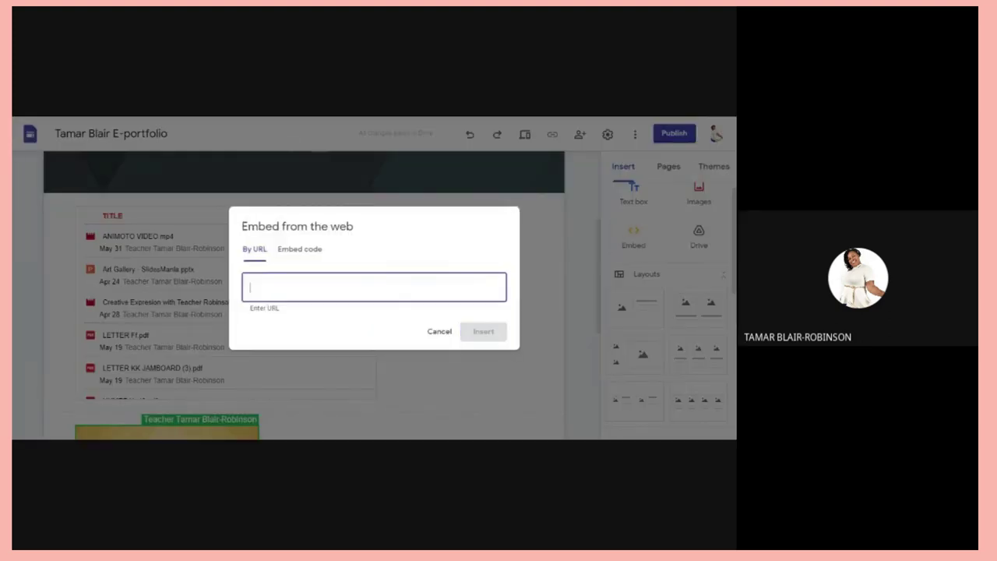
click(440, 331)
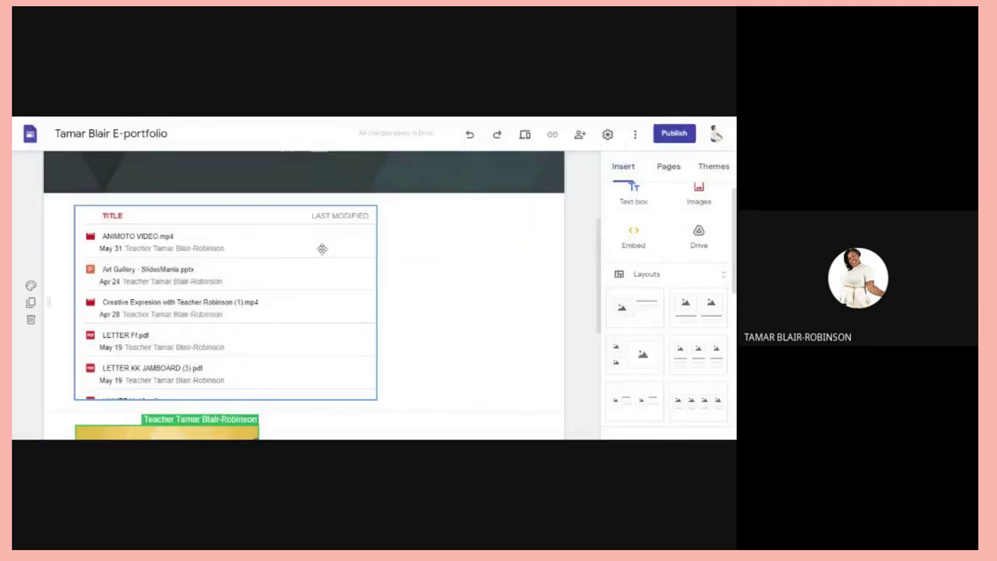
click(699, 200)
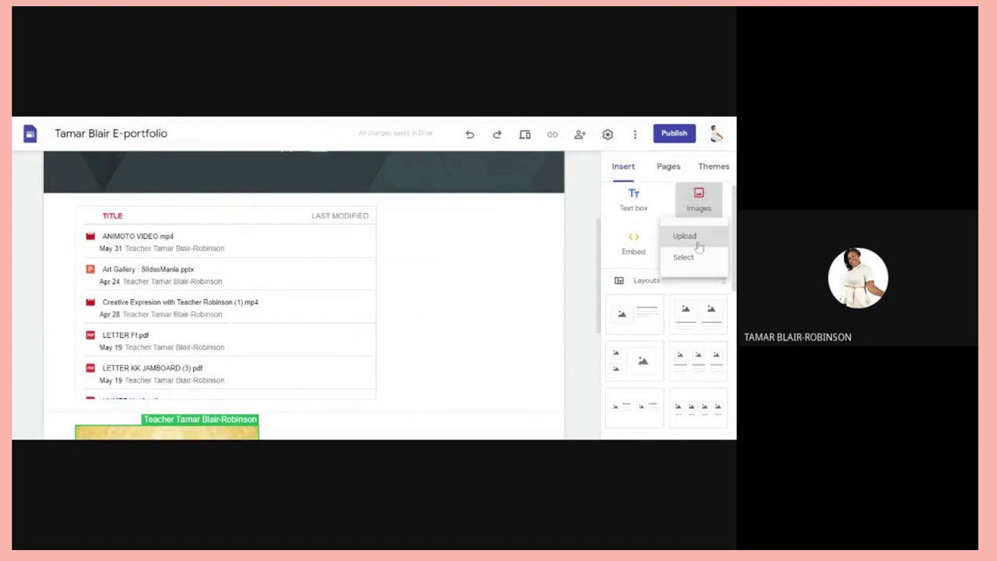
- Add an image-and-text layout holding the Way To Go star image from Drive, titled 'KMMXZM,MXAM,'
click(502, 271)
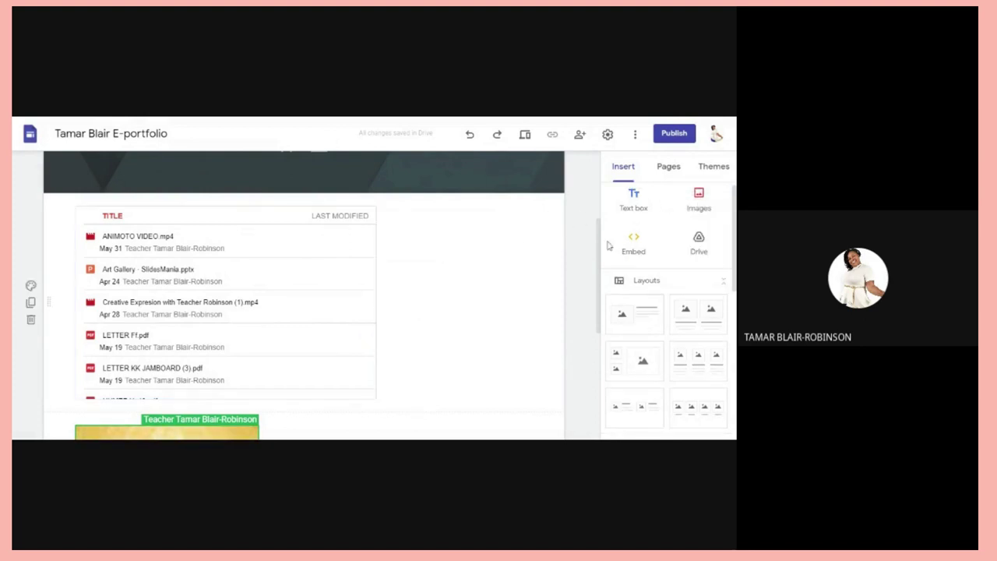
click(649, 316)
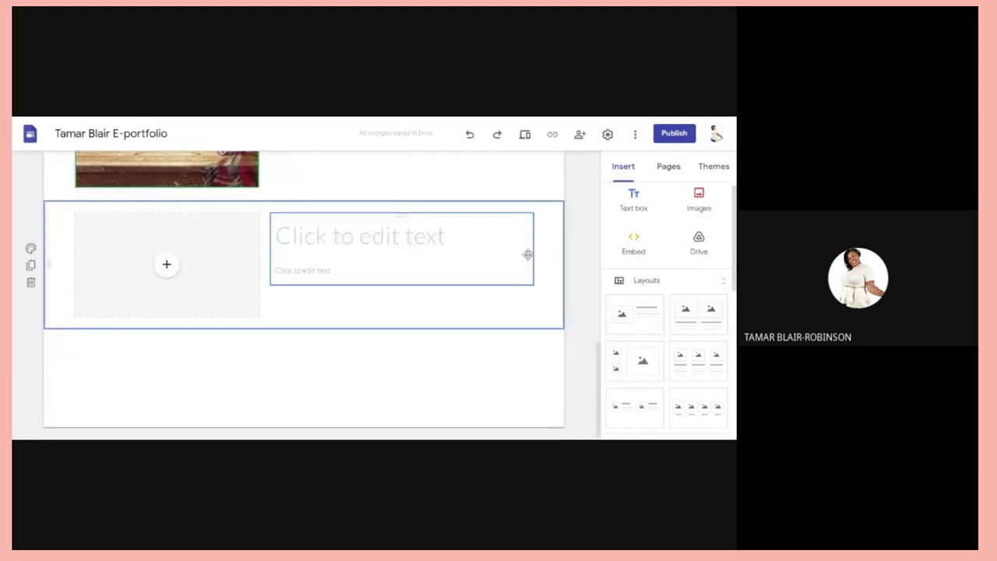
click(168, 266)
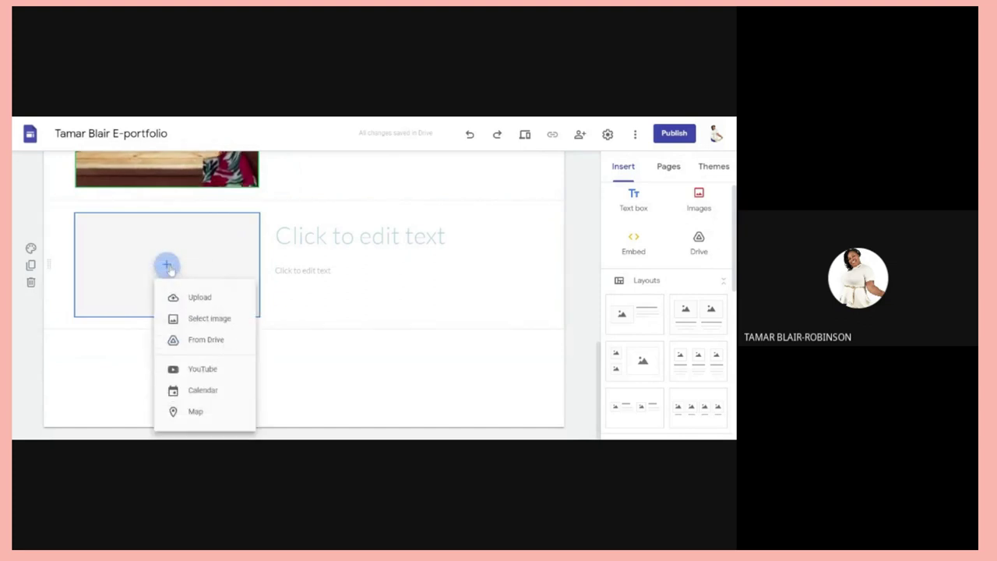
click(197, 343)
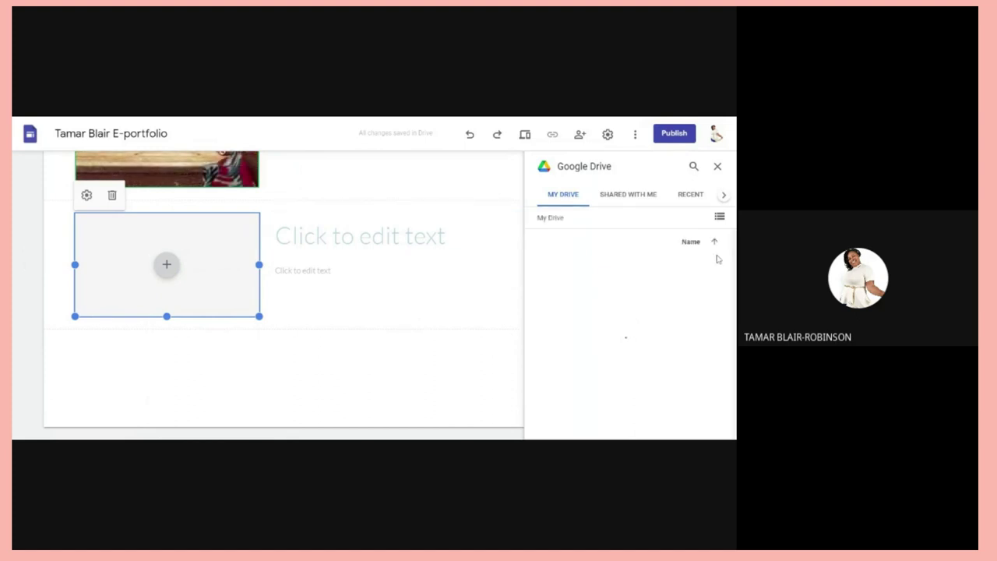
scroll(631, 334, down, 10)
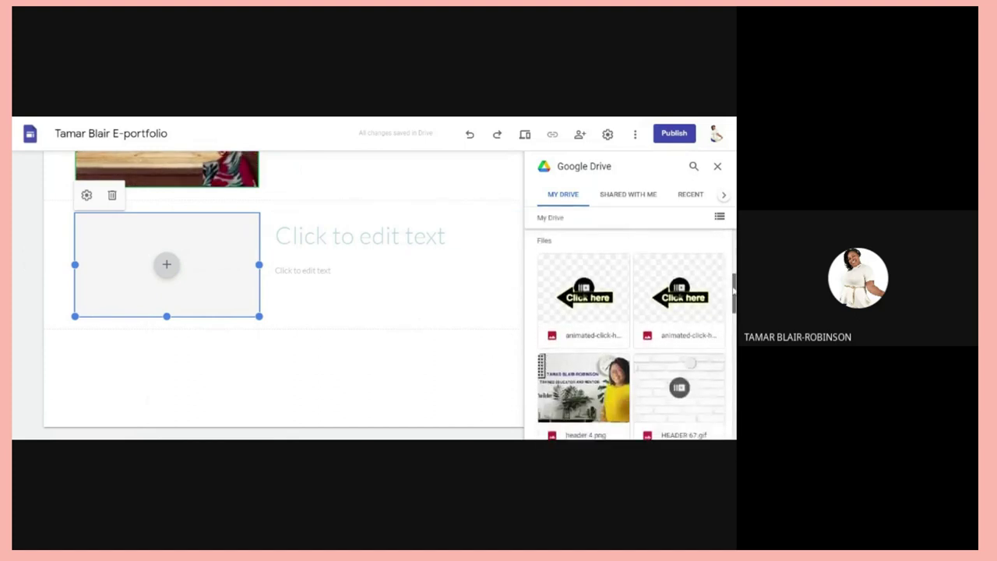
click(577, 387)
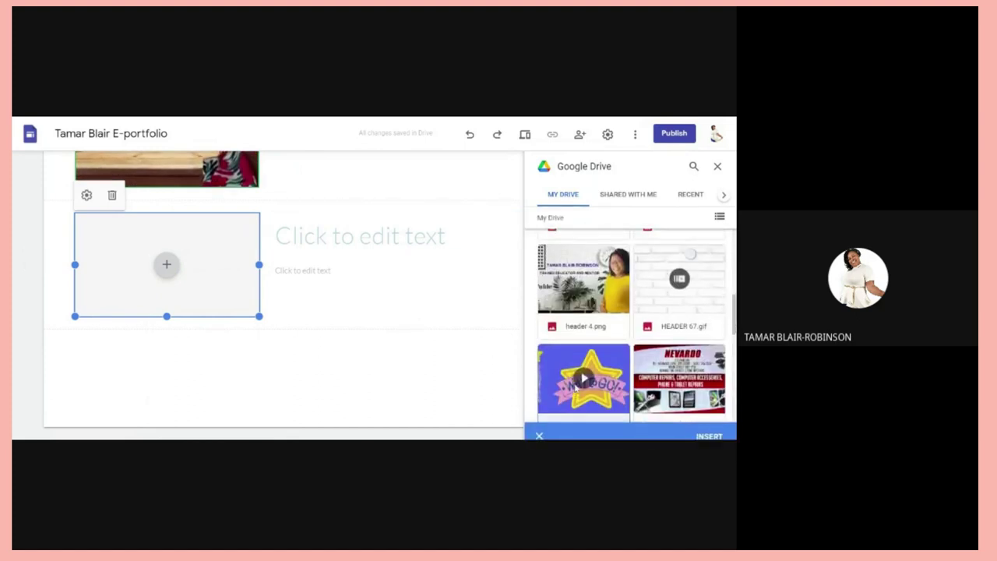
click(705, 426)
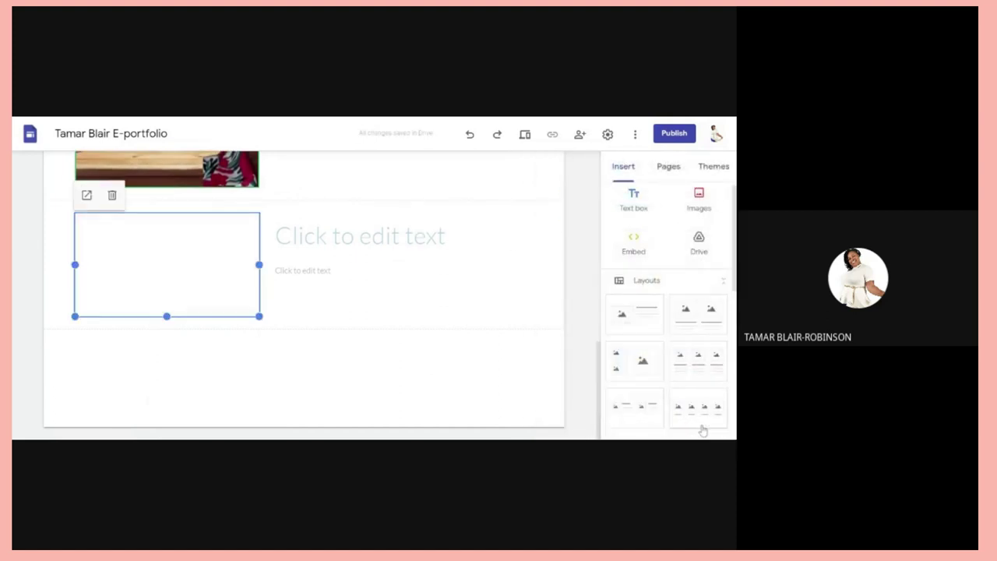
drag(260, 316, 280, 345)
click(355, 247)
text(KMMXZM,MXAM,)
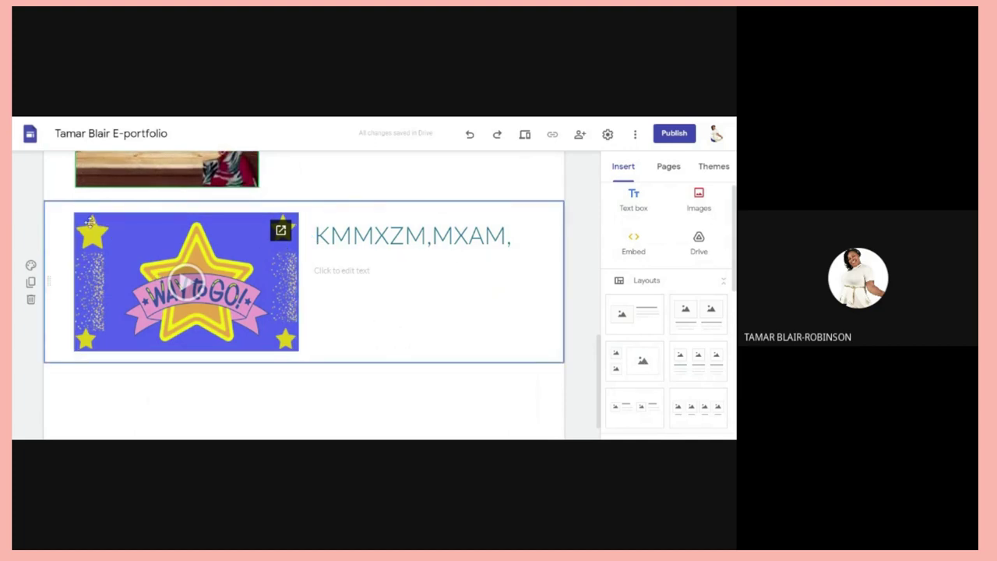
- Set the section background to the teal beach photo with Adjust for readability off
click(31, 266)
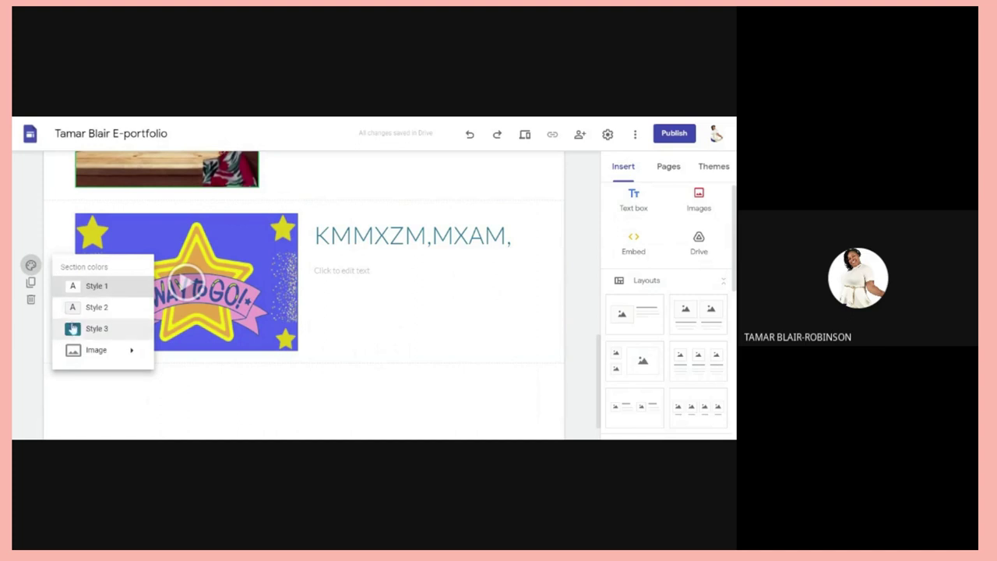
mouse_move(85, 350)
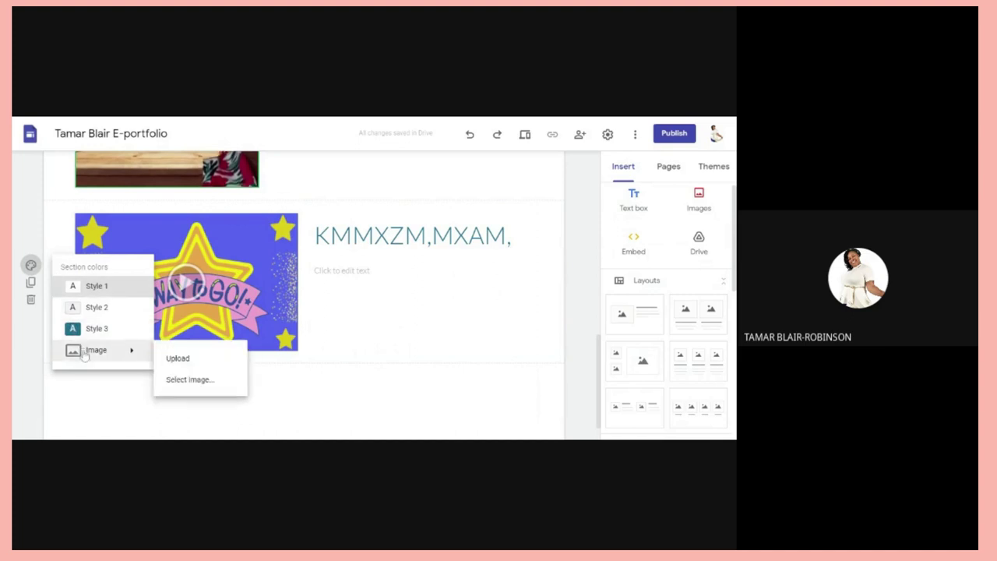
click(173, 380)
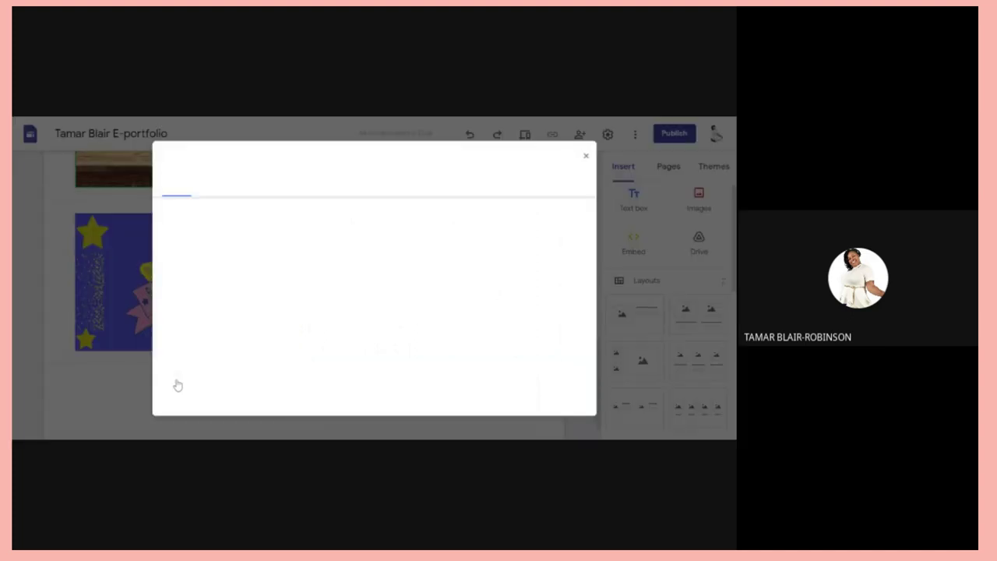
click(320, 236)
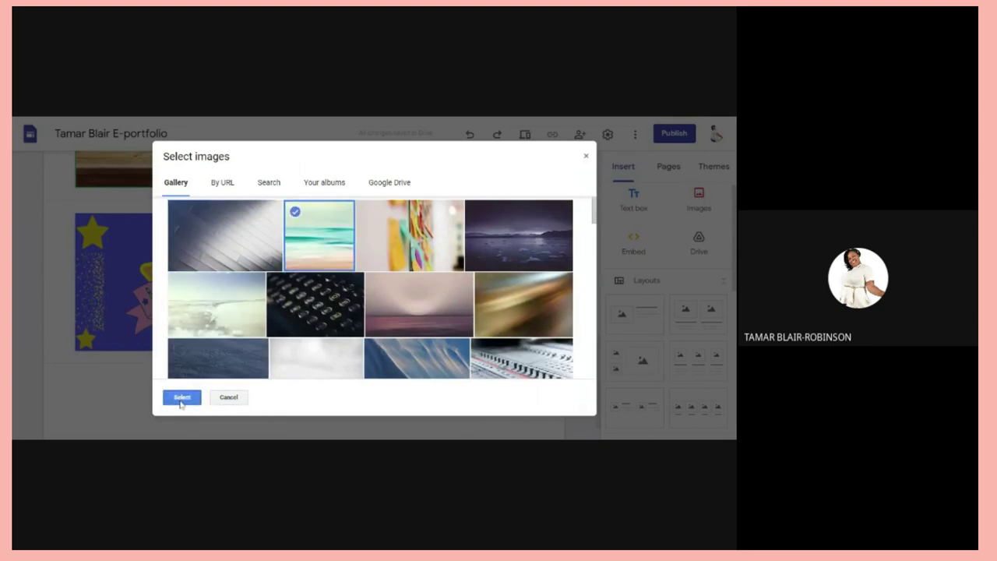
click(182, 397)
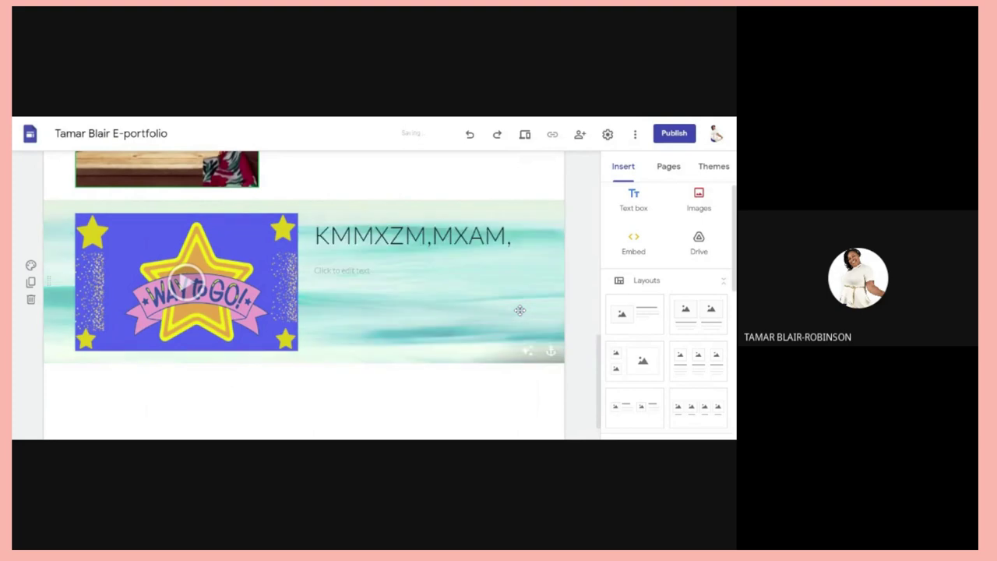
click(529, 351)
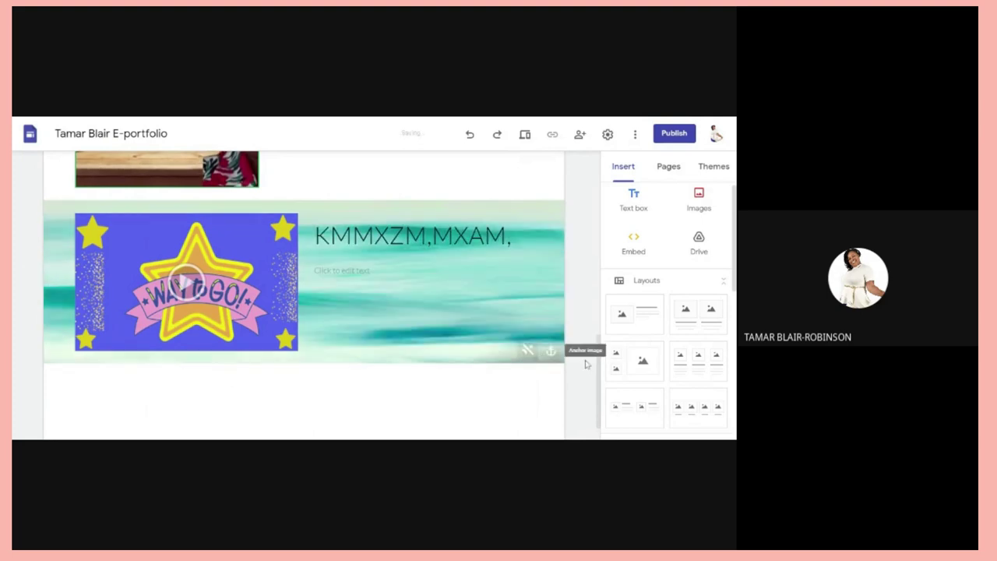
- Publish the e-portfolio site to the web and dismiss the 'published successfully' notice
drag(600, 353, 599, 170)
scroll(620, 174, down, 2)
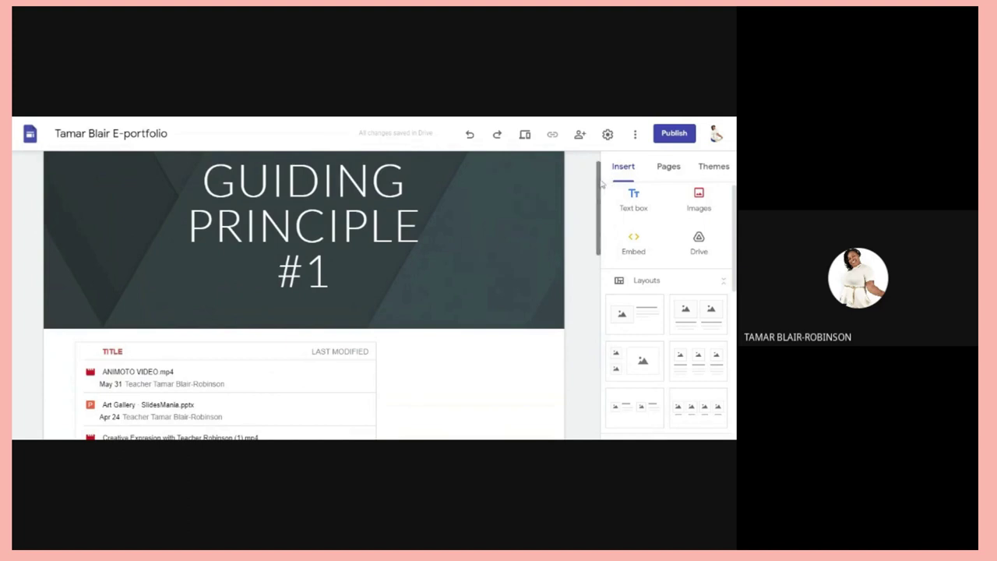
scroll(603, 182, up, 1)
mouse_move(603, 156)
mouse_down()
mouse_move(590, 314)
mouse_move(600, 159)
mouse_up()
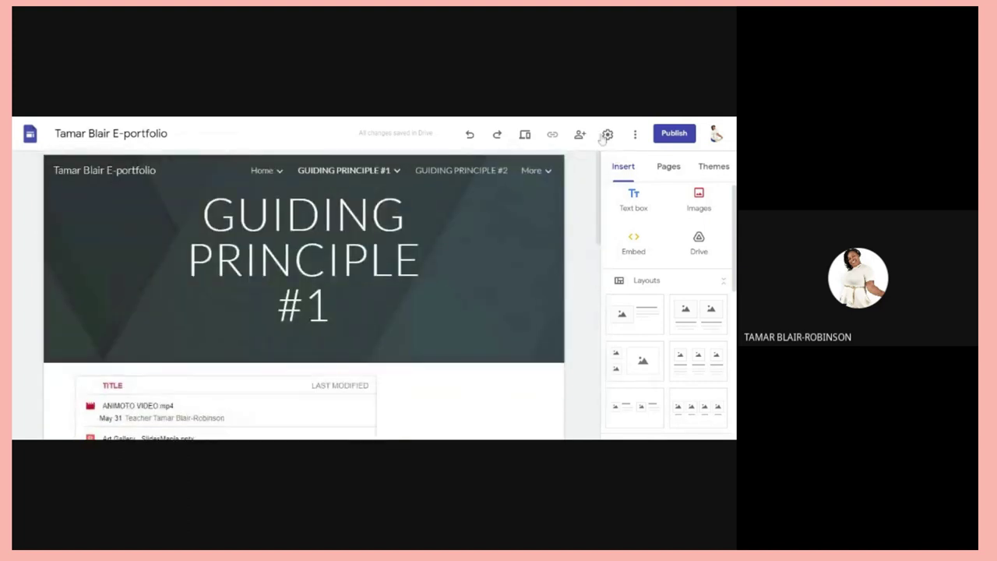
click(672, 134)
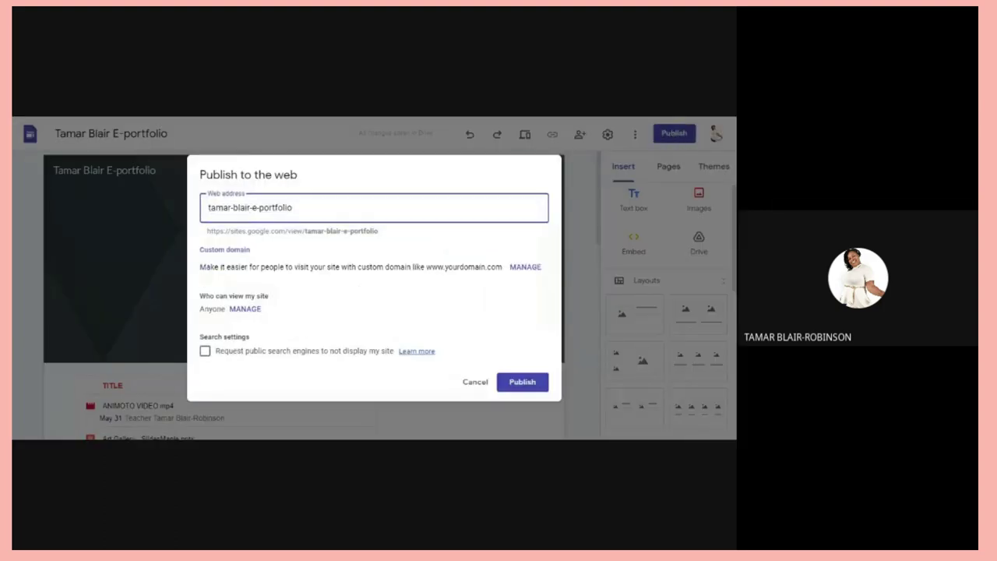
click(523, 383)
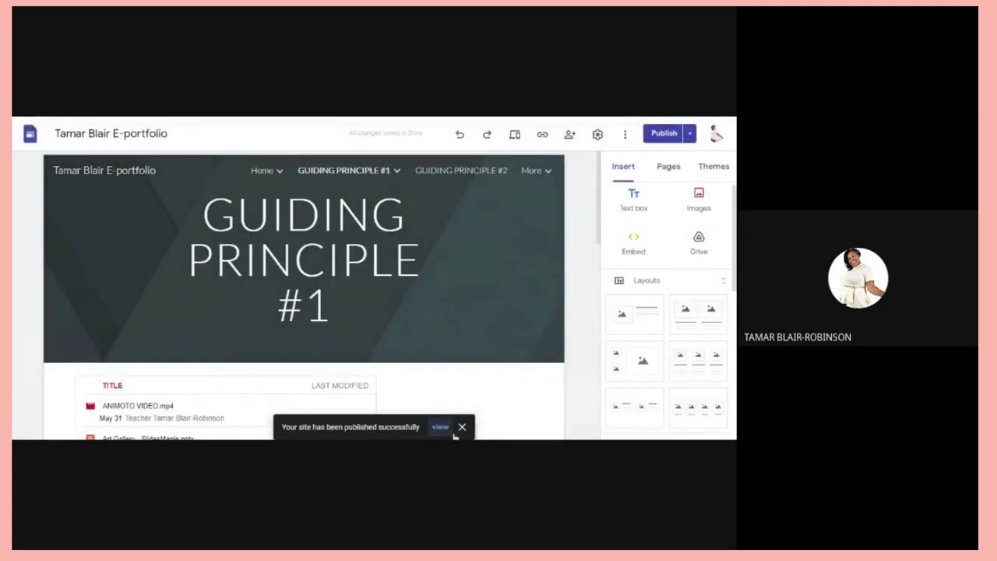
click(462, 427)
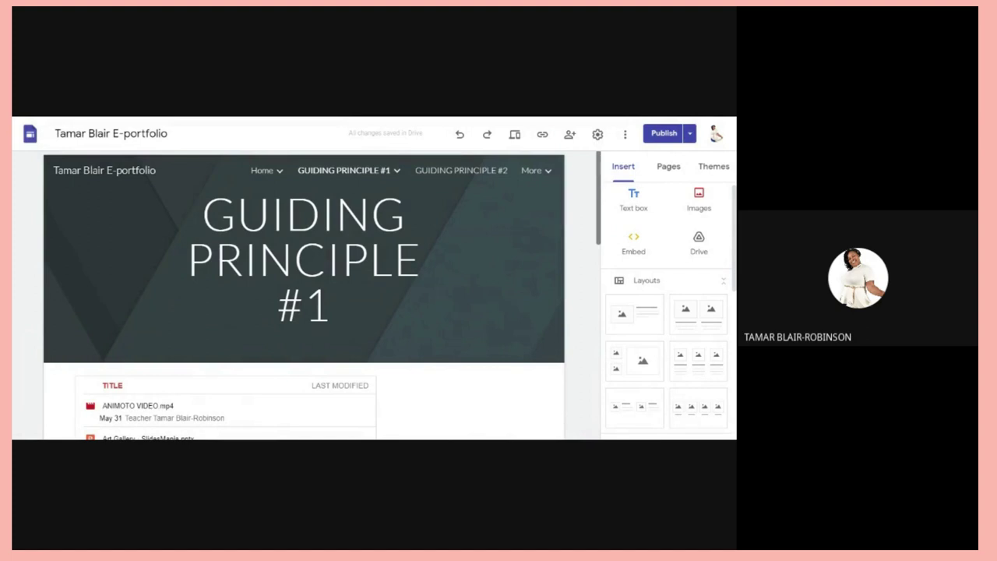
drag(599, 224, 615, 140)
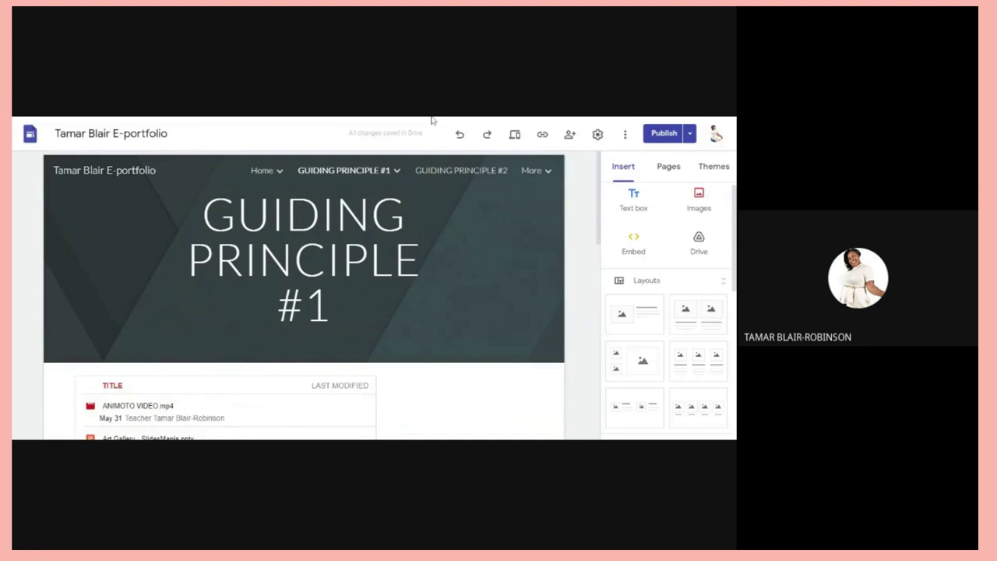
- Leave the site editor for a new browser tab to search for 'teacher quotes' images
key(ctrl+t)
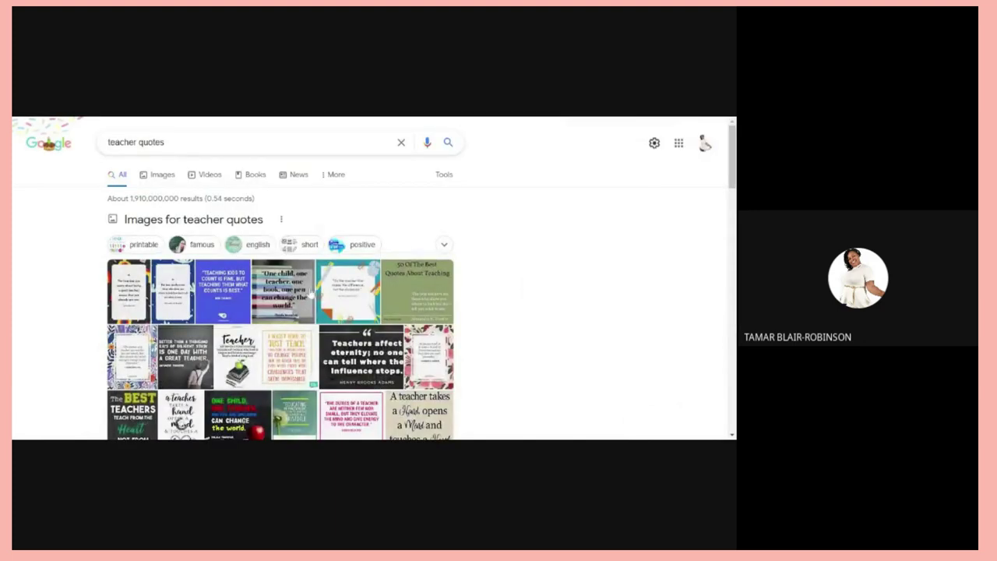
- Preview the 'One child, one teacher' quote image, then switch over to My Drive
click(274, 301)
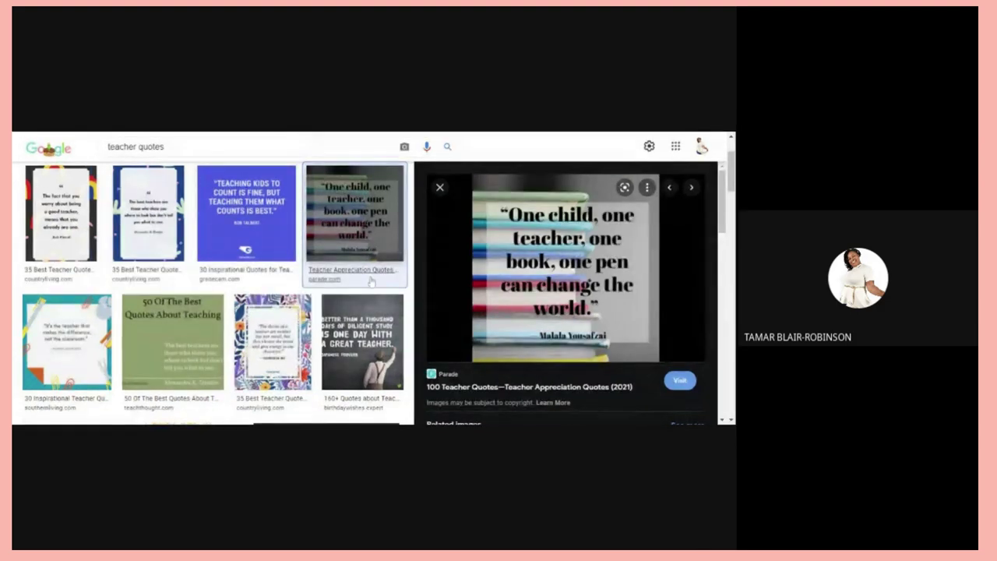
click(186, 132)
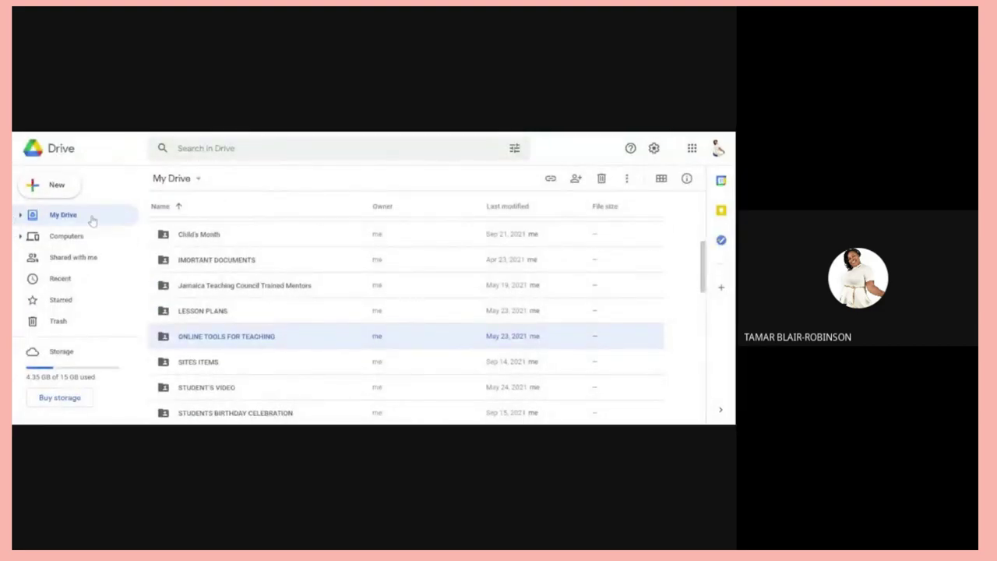
- Upload teacher-quotes-1.jpg from the computer into My Drive and dismiss the upload notice
click(49, 188)
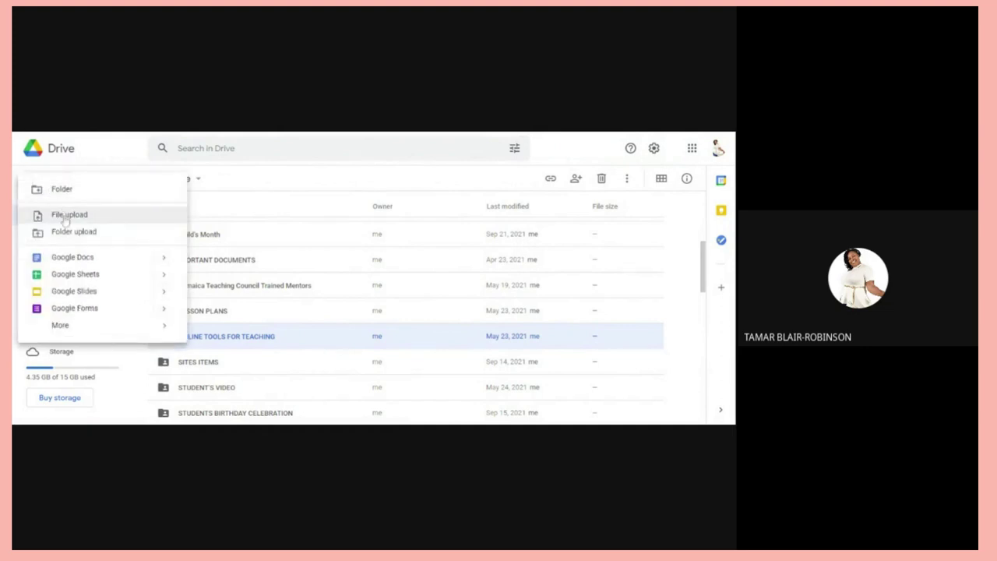
click(65, 217)
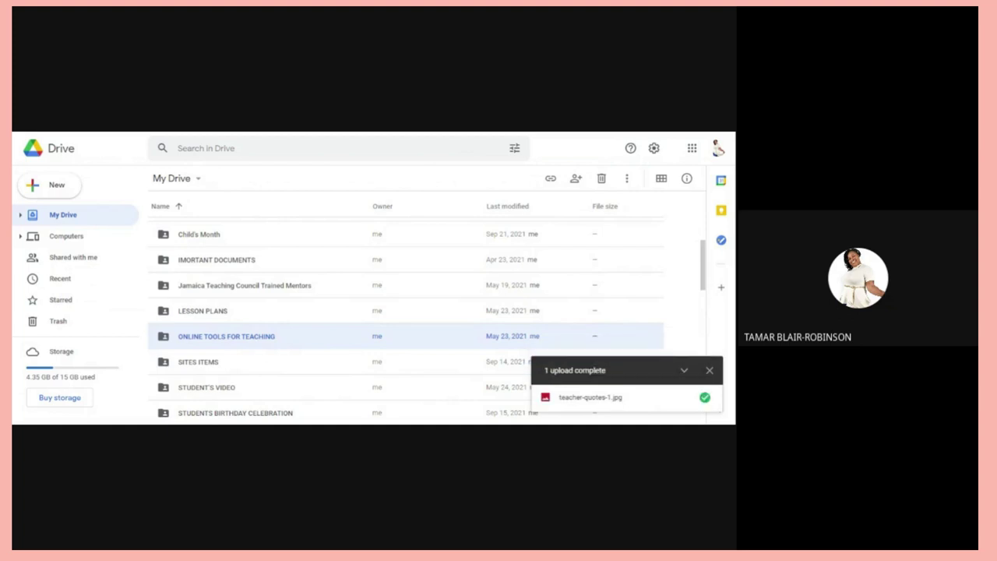
click(709, 370)
drag(707, 274, 705, 314)
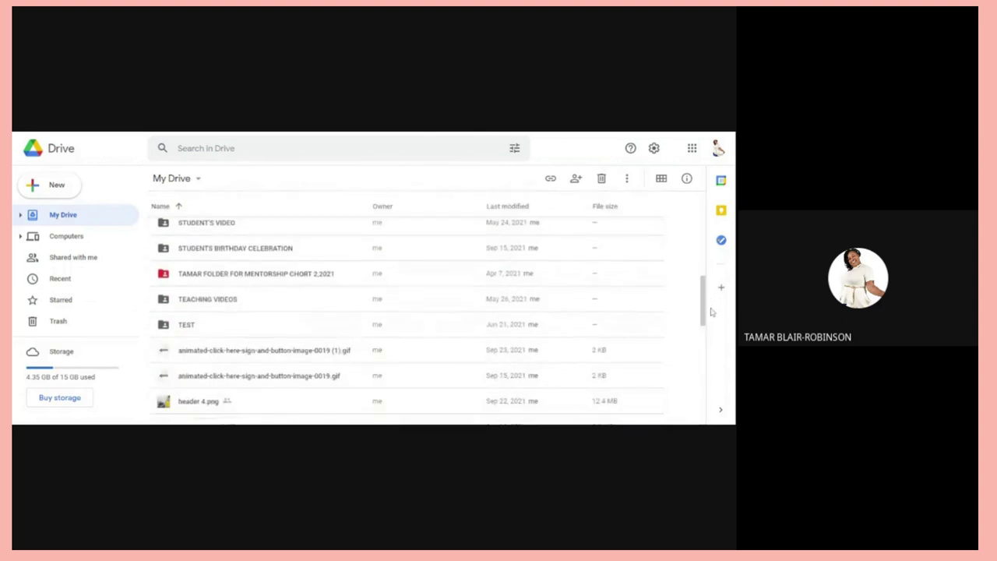
- Set teacher-quotes-1.jpg to 'Anyone with the link' can view and copy its share link
click(60, 278)
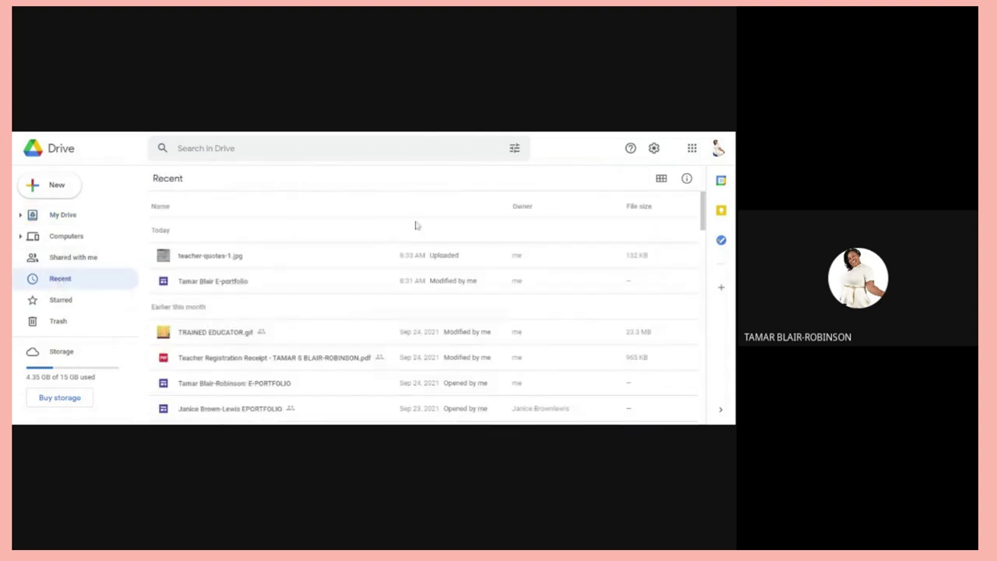
right_click(224, 258)
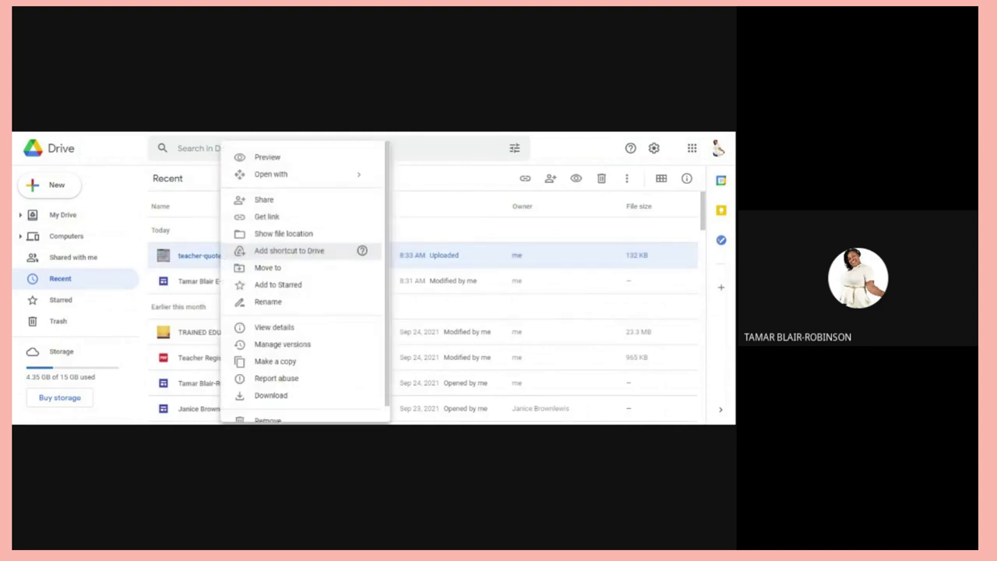
click(266, 217)
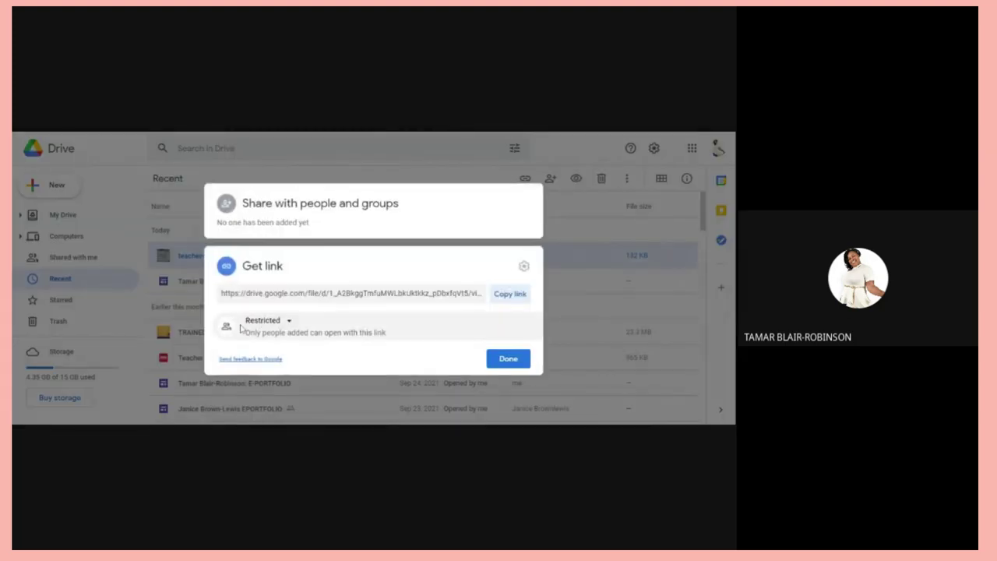
click(290, 324)
click(289, 370)
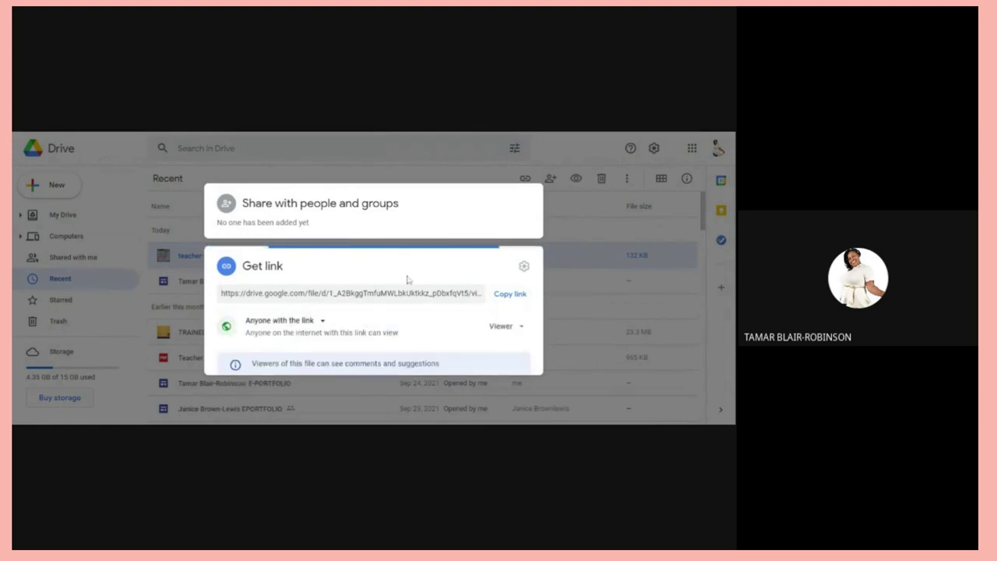
click(507, 278)
click(508, 375)
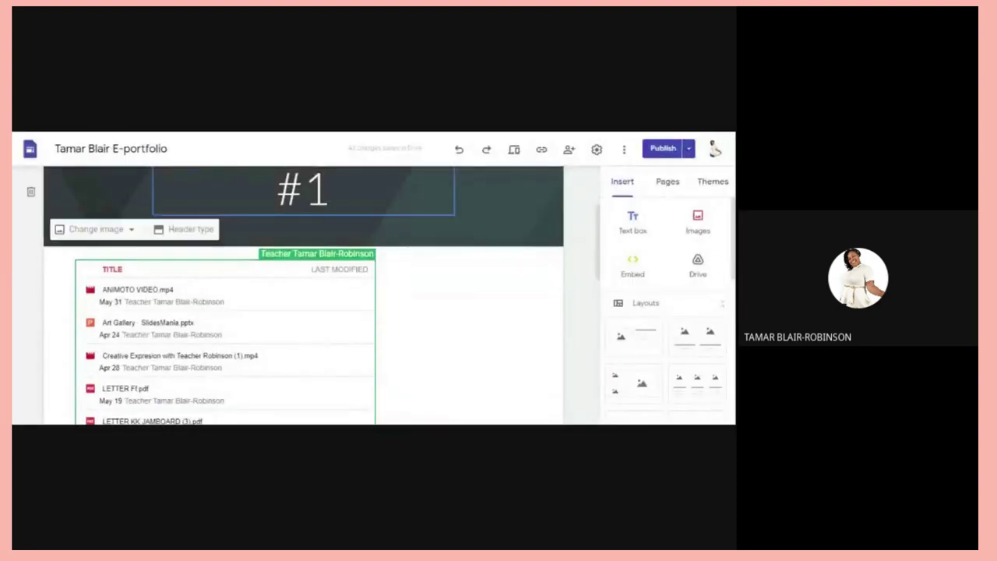
- Embed the quote image on the page by pasting its Drive share link
click(619, 183)
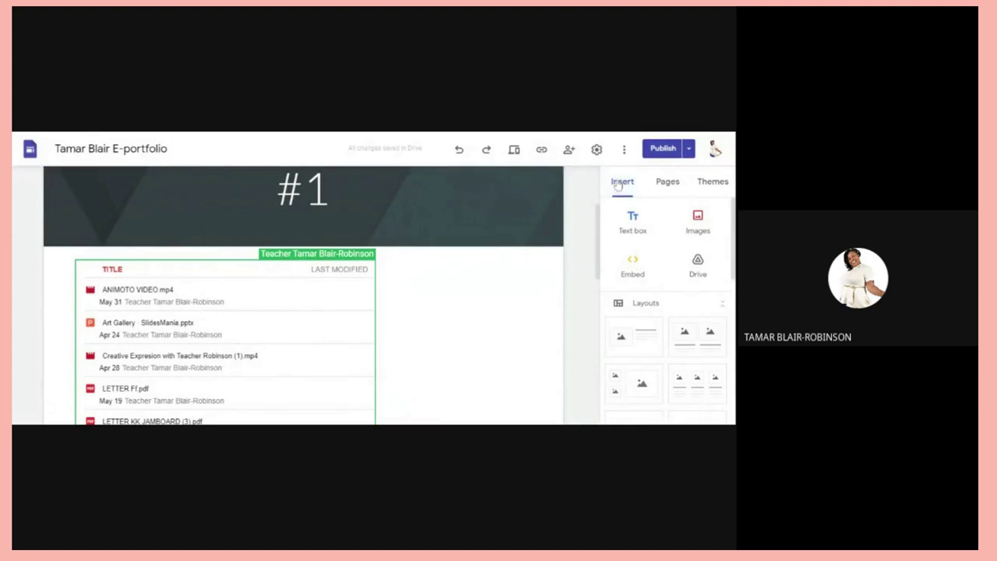
click(632, 264)
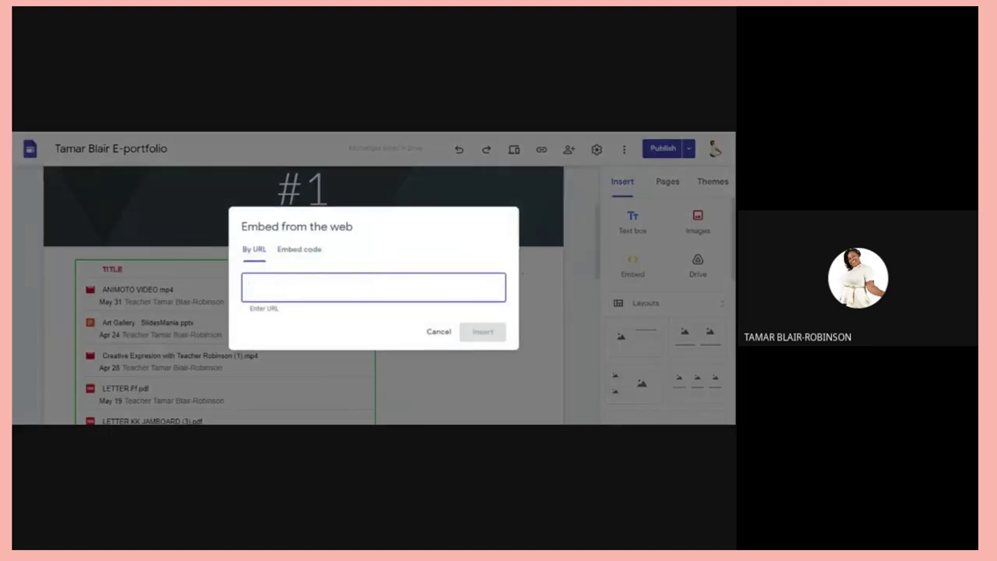
key(ctrl+v)
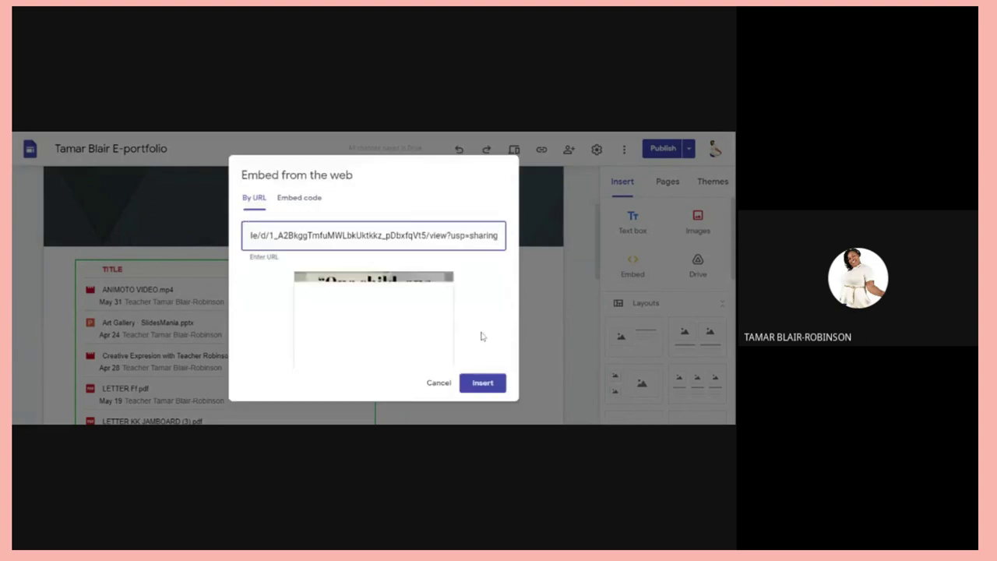
click(480, 382)
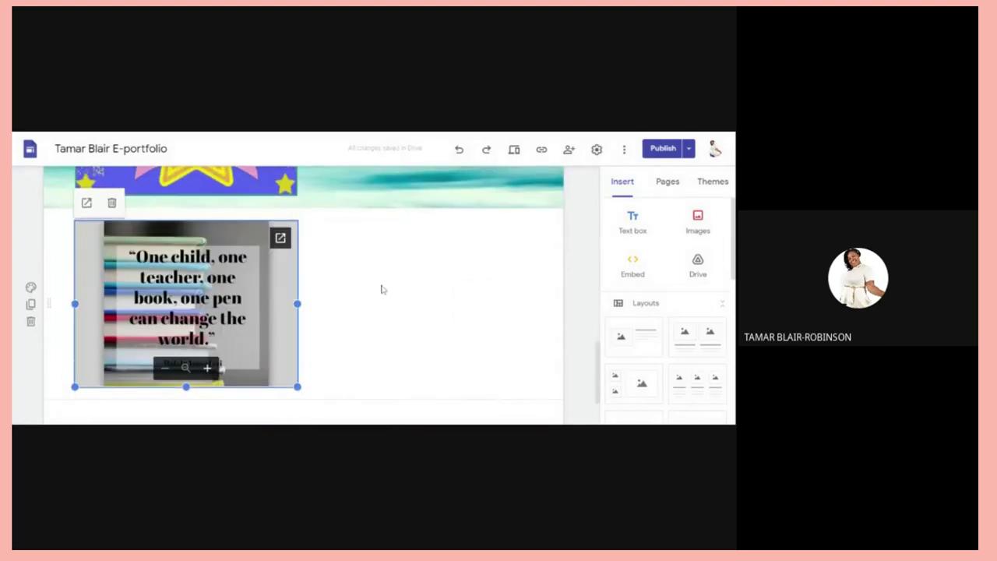
- Insert the teacher-quotes image from Google Drive as a second copy below the embed
click(620, 182)
click(697, 263)
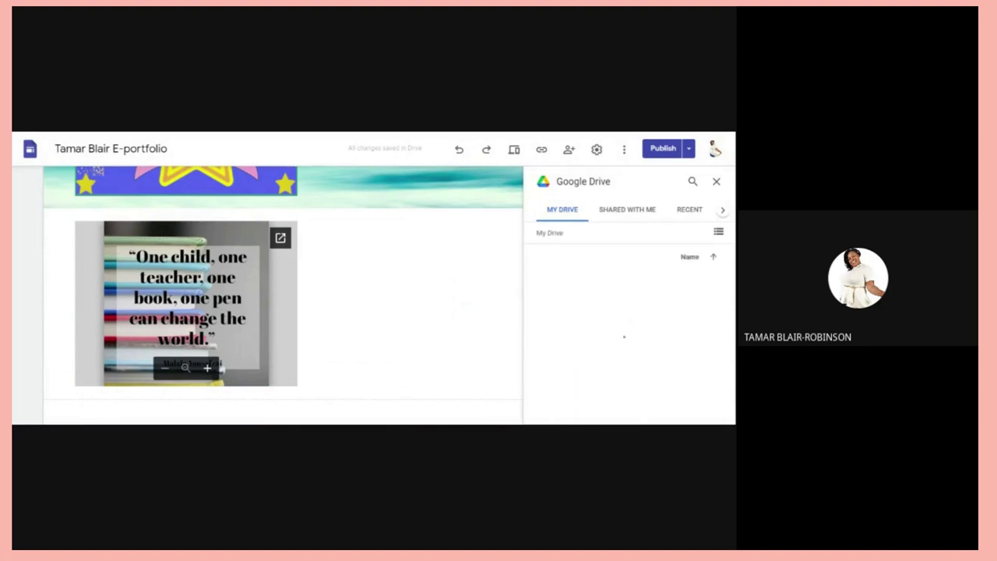
scroll(629, 335, down, 3)
scroll(629, 335, down, 10)
scroll(630, 335, up, 3)
click(664, 384)
click(695, 420)
click(695, 387)
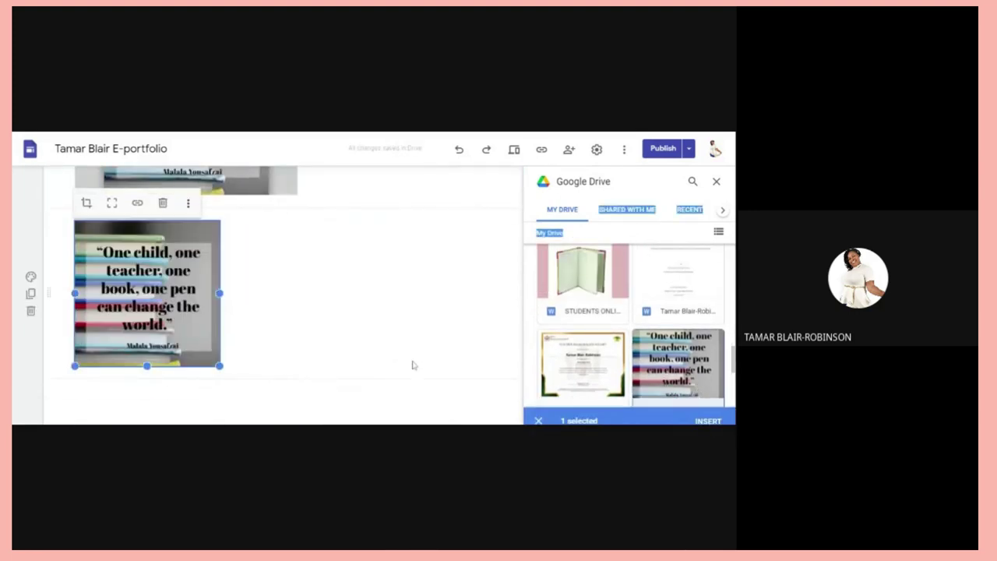
click(538, 410)
click(716, 181)
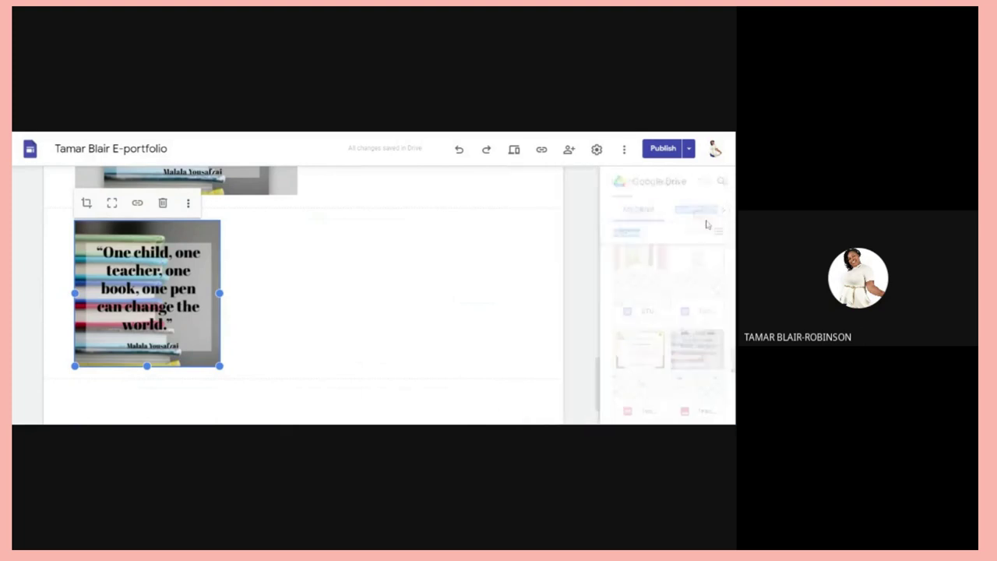
scroll(732, 293, down, 3)
scroll(732, 293, down, 2)
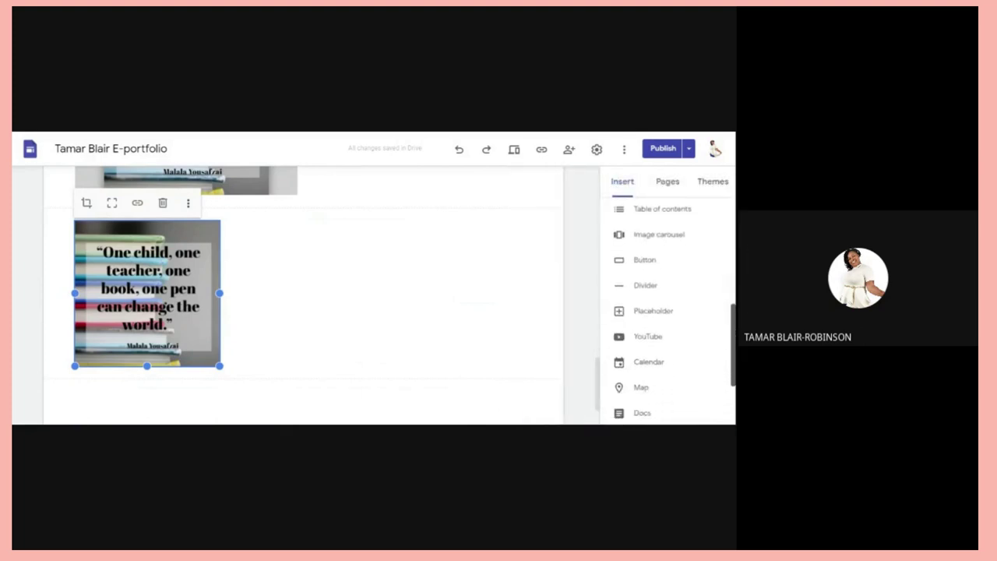
scroll(732, 294, up, 5)
click(527, 205)
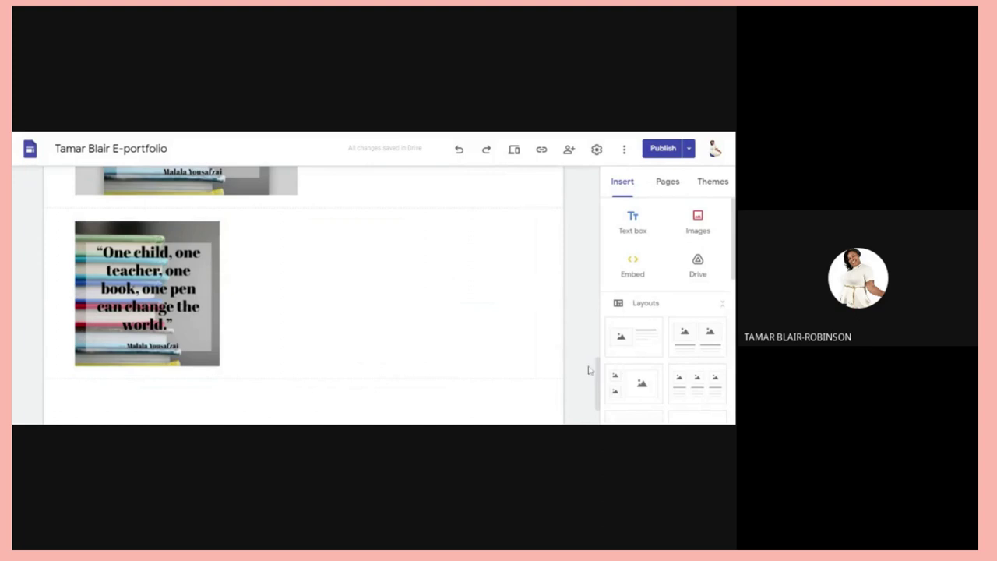
- Scroll to the top and go to the GUIDING PRINCIPLE #2 page in the navigation bar
drag(597, 382, 609, 159)
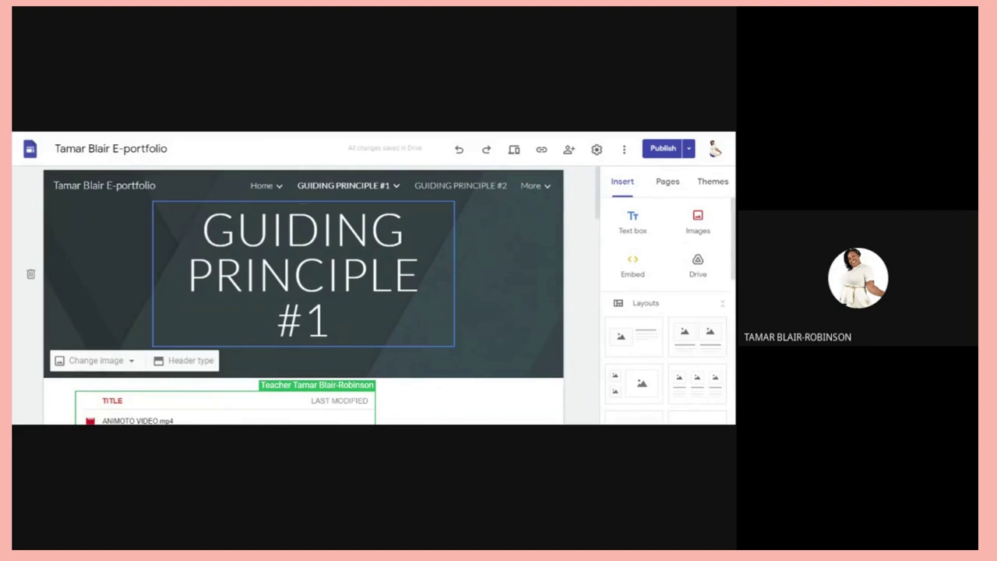
mouse_move(319, 191)
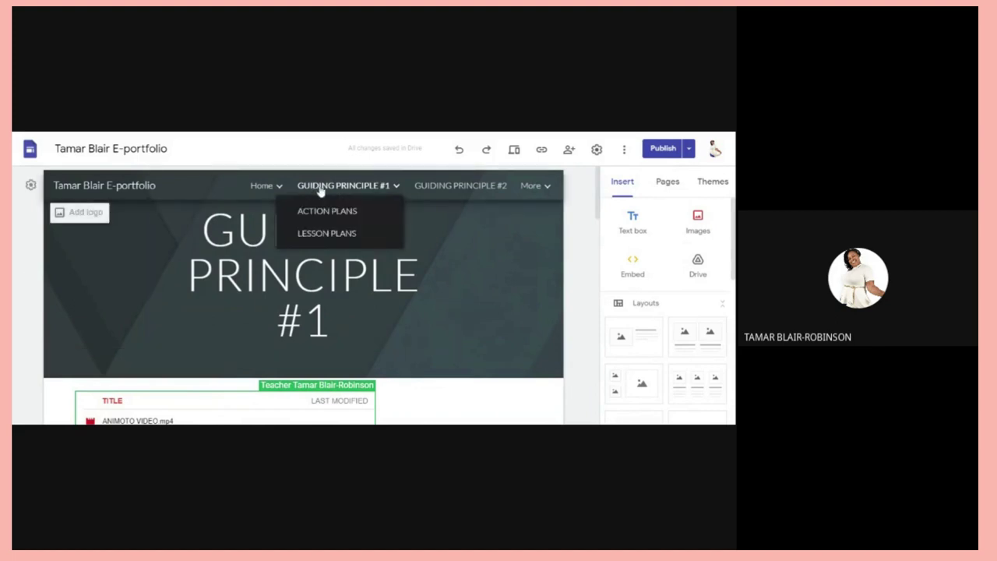
click(474, 191)
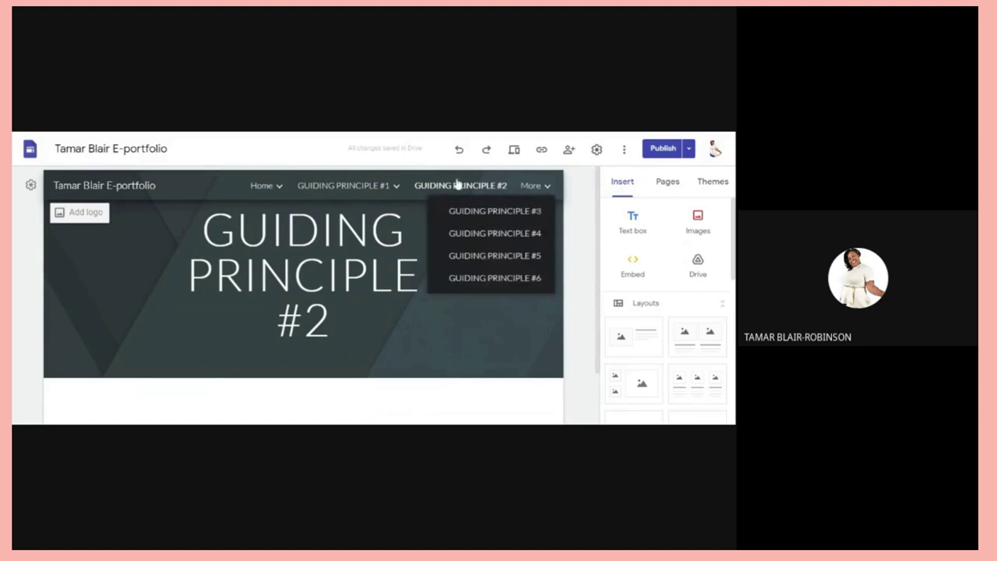
mouse_move(378, 185)
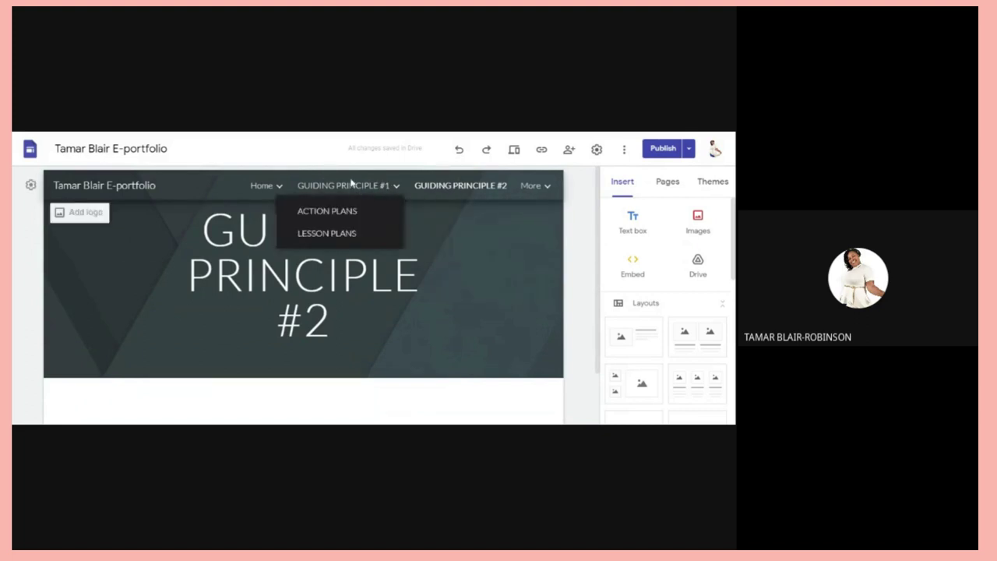
mouse_move(545, 185)
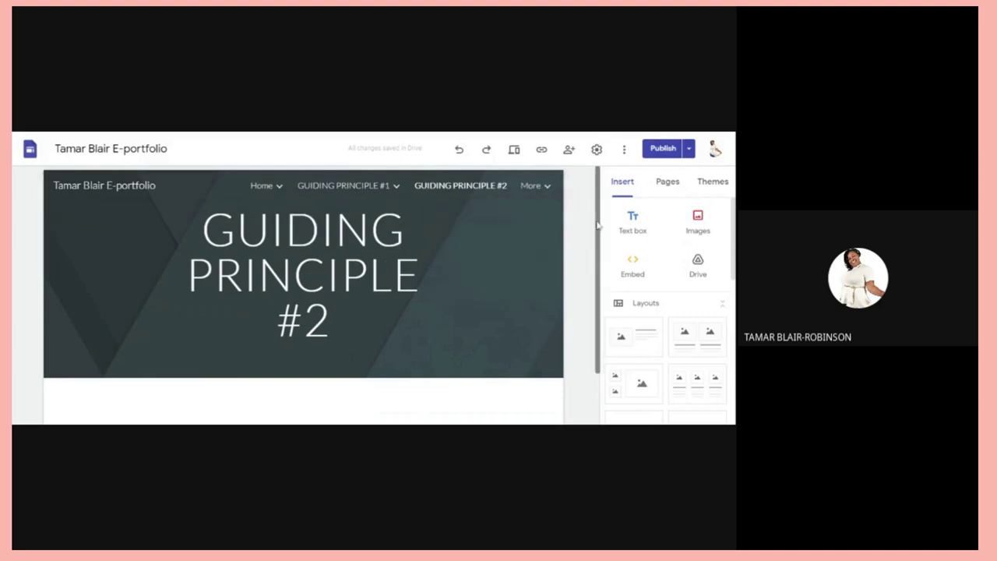